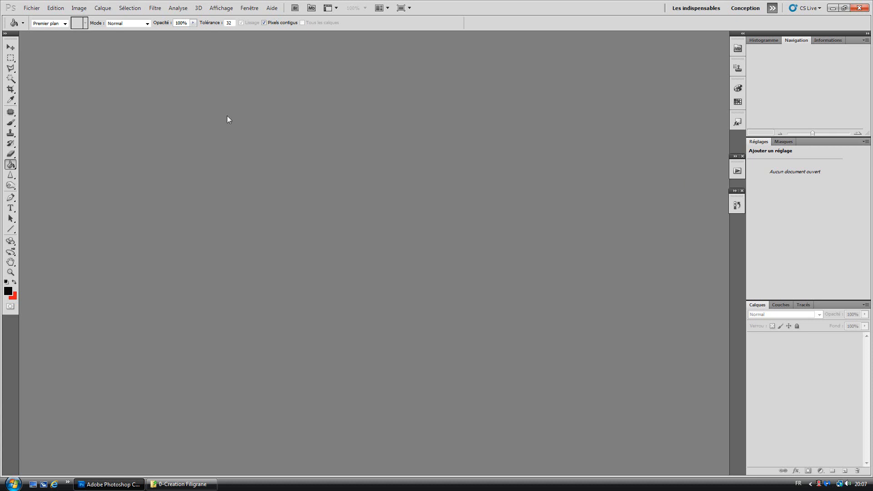
# Create a new 600 × 600 pixel document at 72 pixels/inch in RGB with a white background.
pyautogui.click(39, 9)
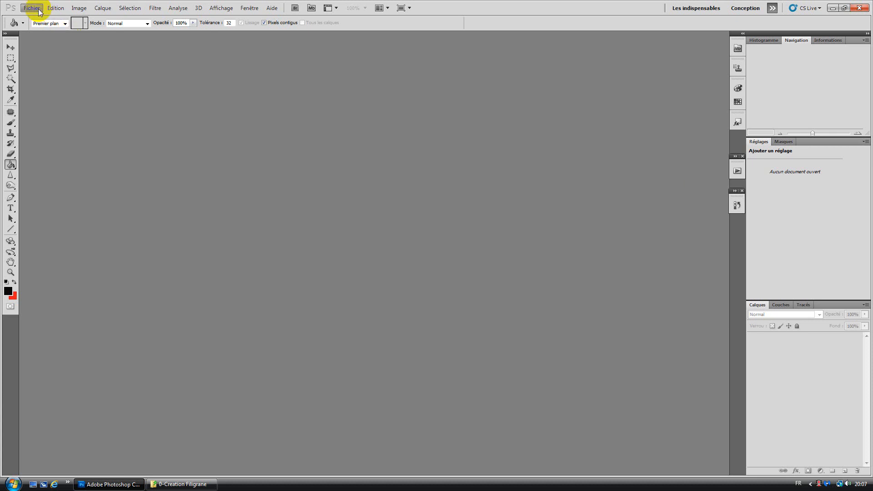
pyautogui.click(37, 21)
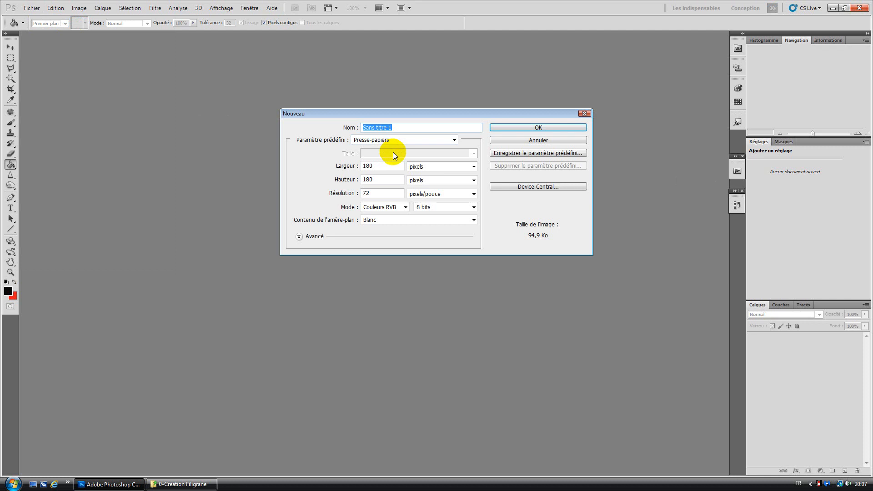
pyautogui.click(385, 165)
pyautogui.moveTo(384, 165); pyautogui.dragTo(350, 166)
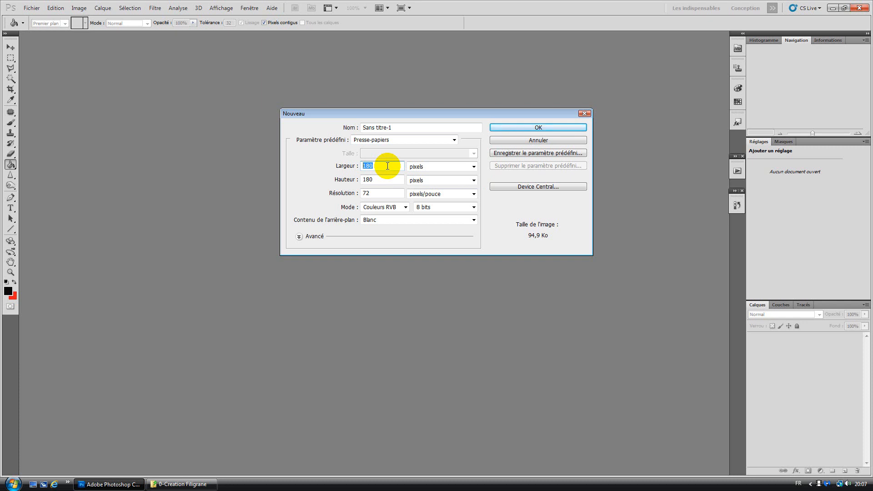
pyautogui.write('600')
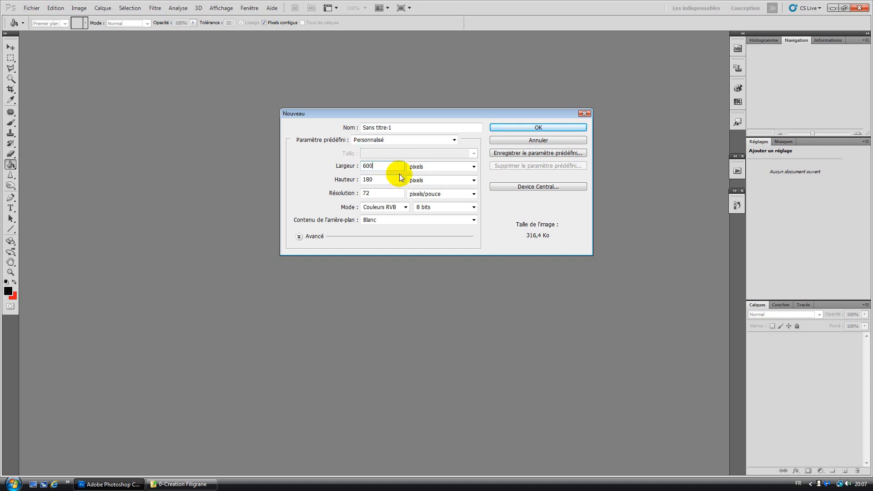
pyautogui.press('Tab')
pyautogui.write('600')
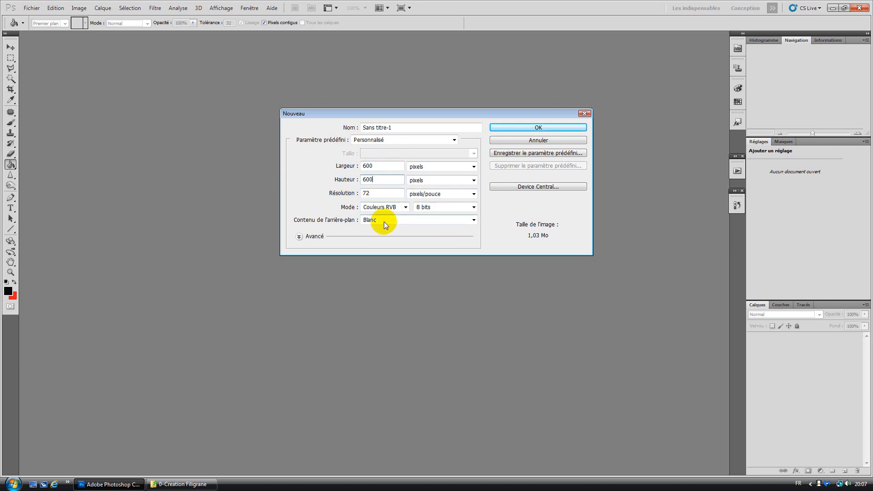
pyautogui.click(537, 127)
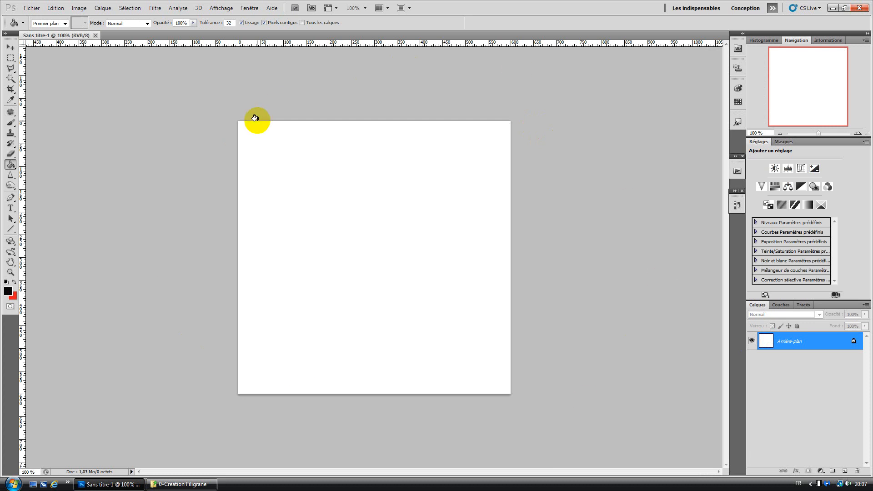
# Display the grid over the blank canvas.
pyautogui.click(11, 48)
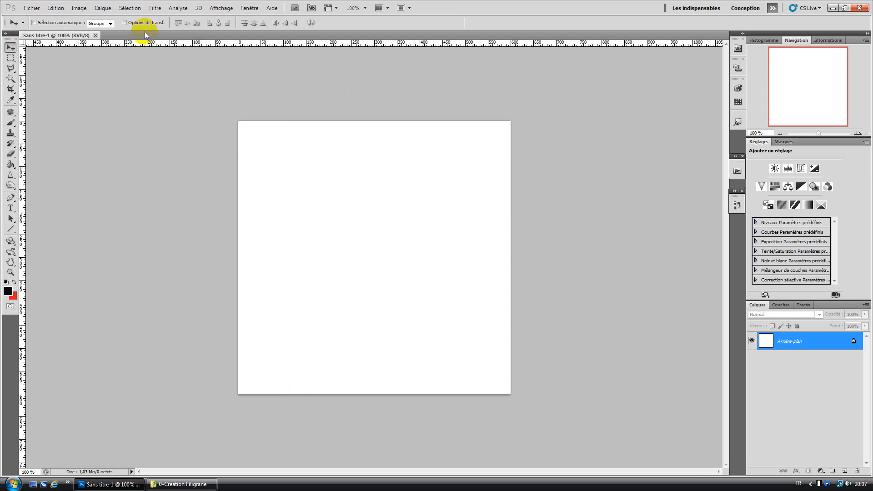
pyautogui.click(212, 10)
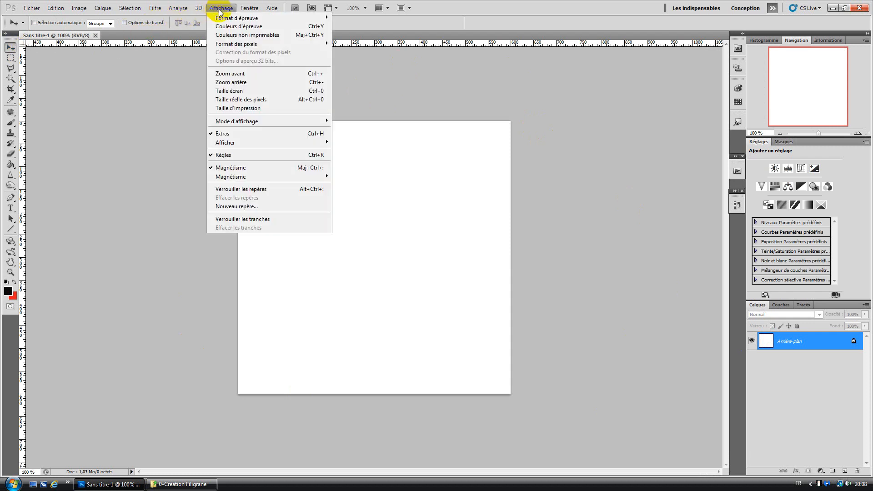
pyautogui.moveTo(221, 142)
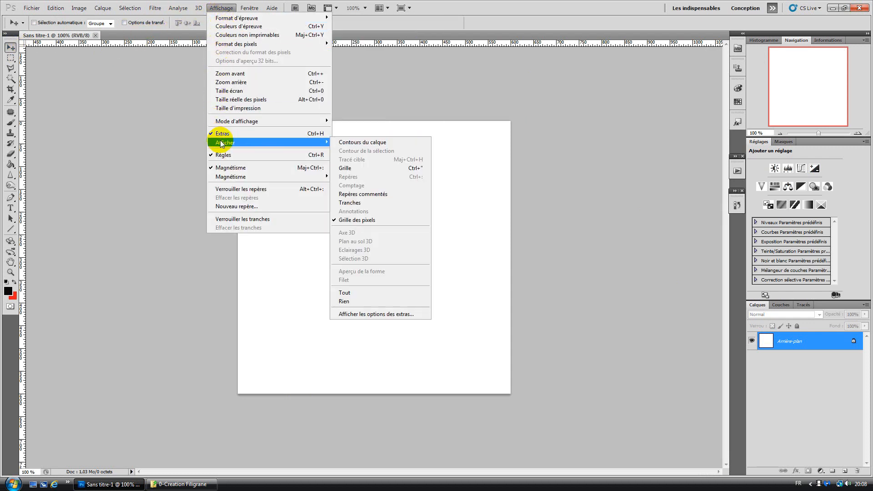
pyautogui.click(346, 168)
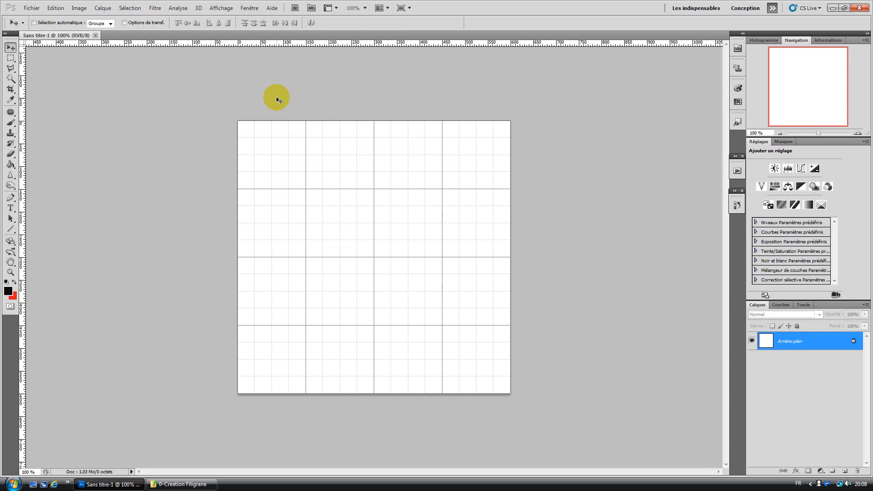
# Set the grid spacing to 60 pixels in the guides, grid and slices preferences.
pyautogui.click(55, 8)
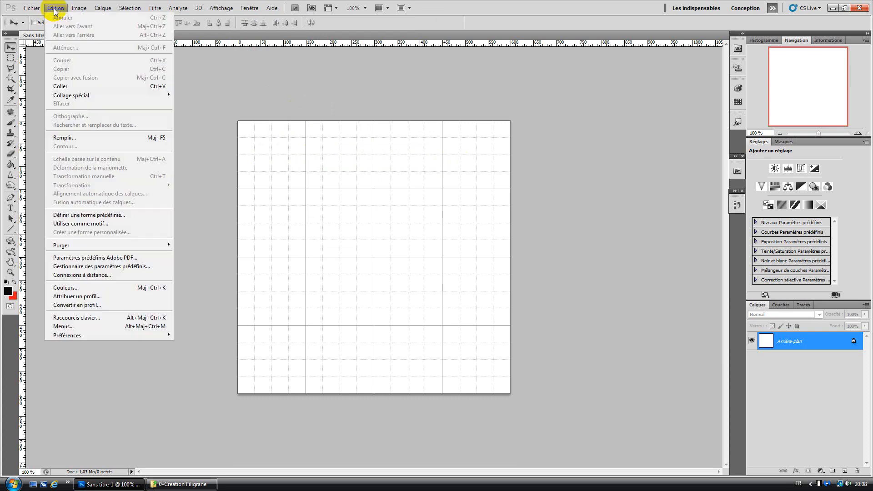
pyautogui.moveTo(67, 336)
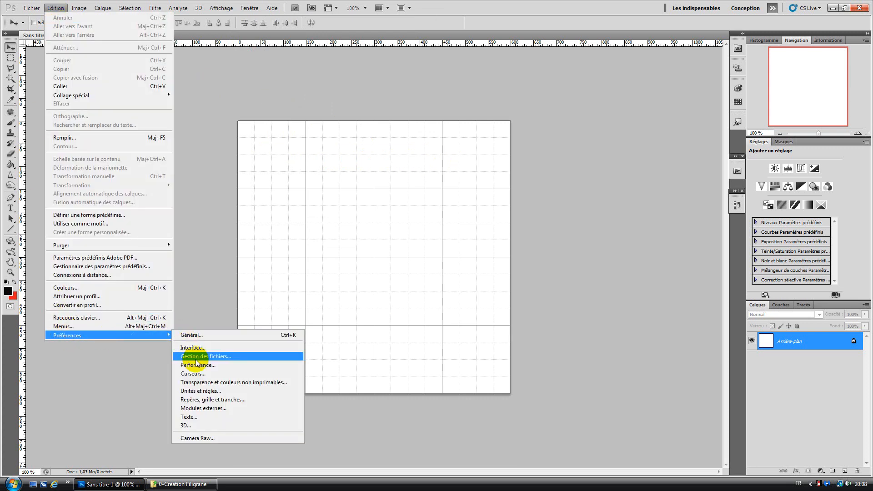
pyautogui.click(196, 403)
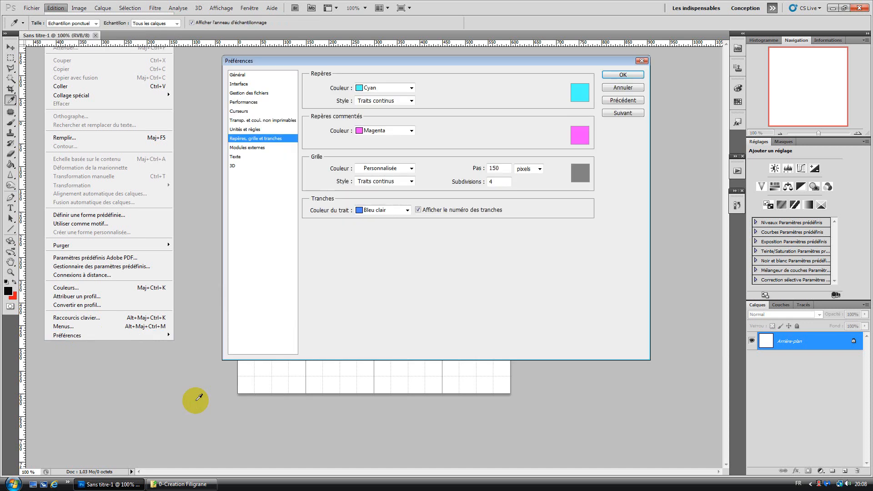
pyautogui.click(253, 76)
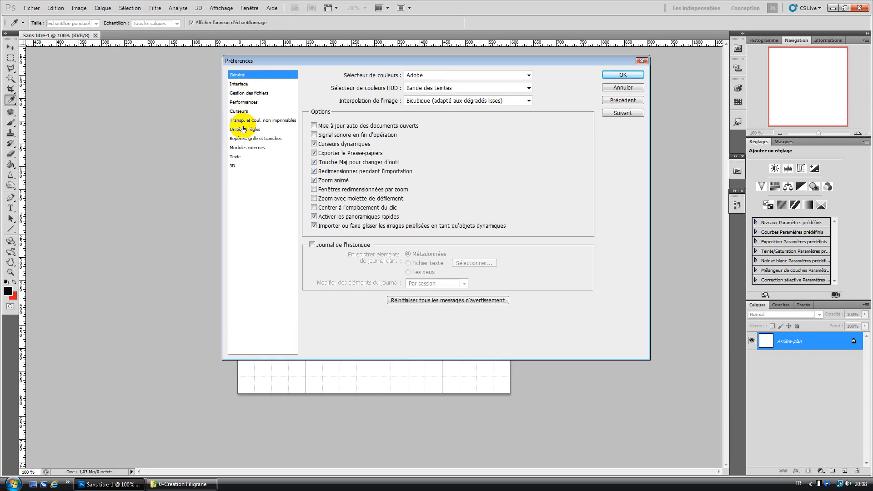
pyautogui.click(240, 139)
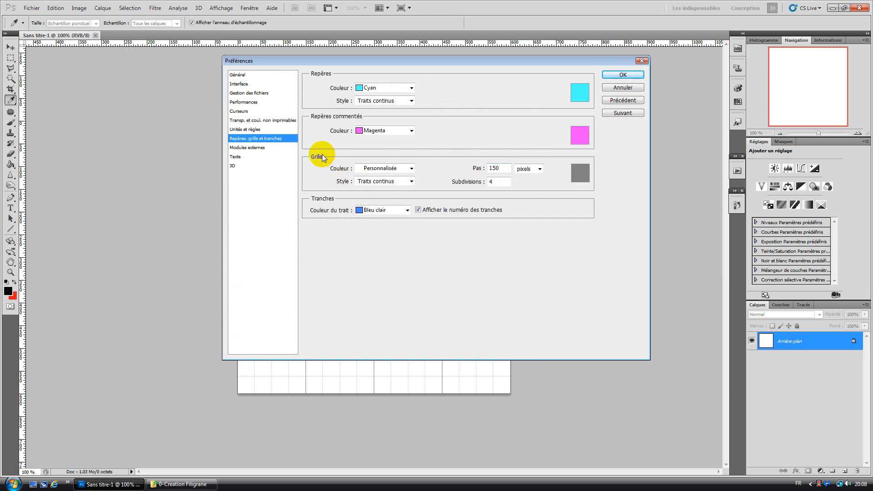
pyautogui.doubleClick(493, 169)
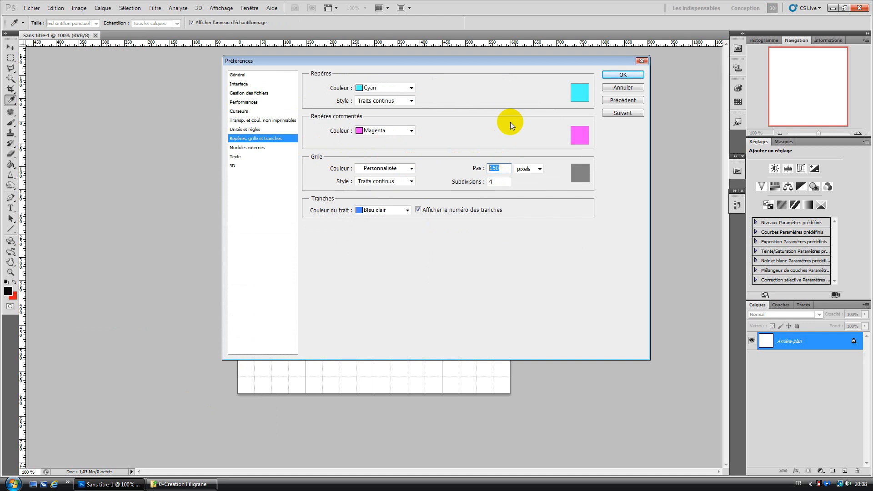
pyautogui.write('60')
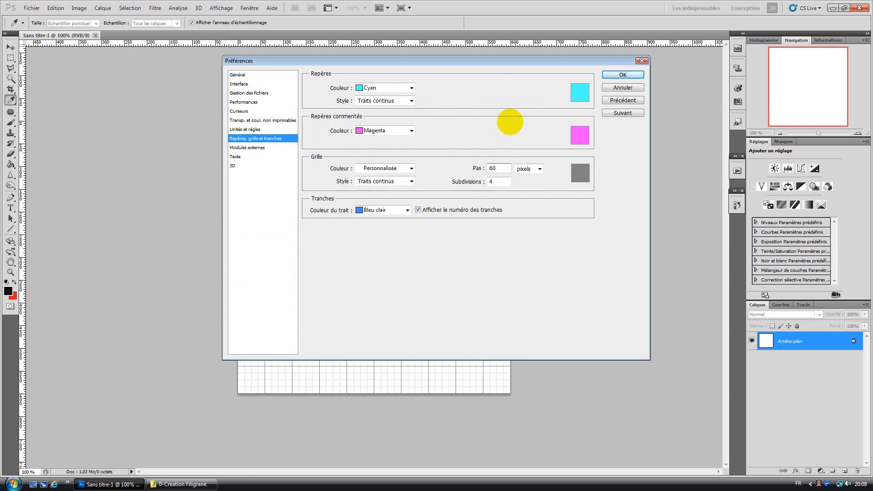
pyautogui.press('Return')
pyautogui.press('v')
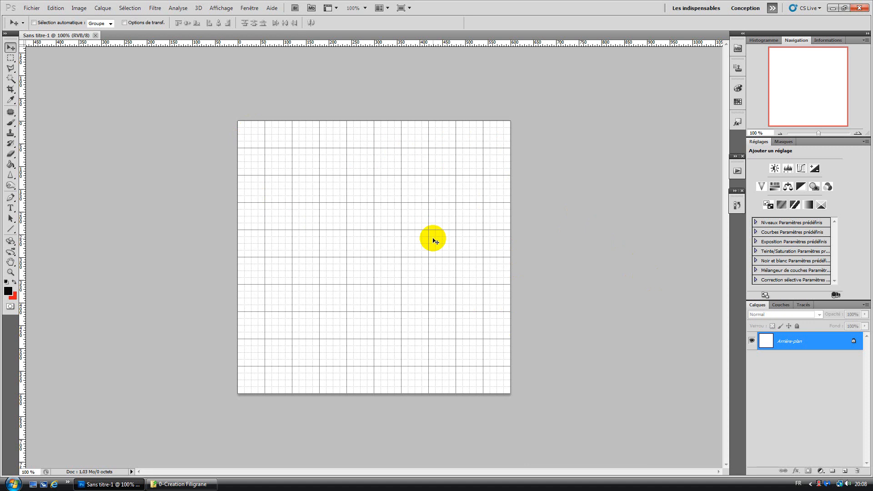
# Draw two black 4 px lines with the Line tool, joining opposite corners of the canvas to form a cross.
pyautogui.click(10, 230)
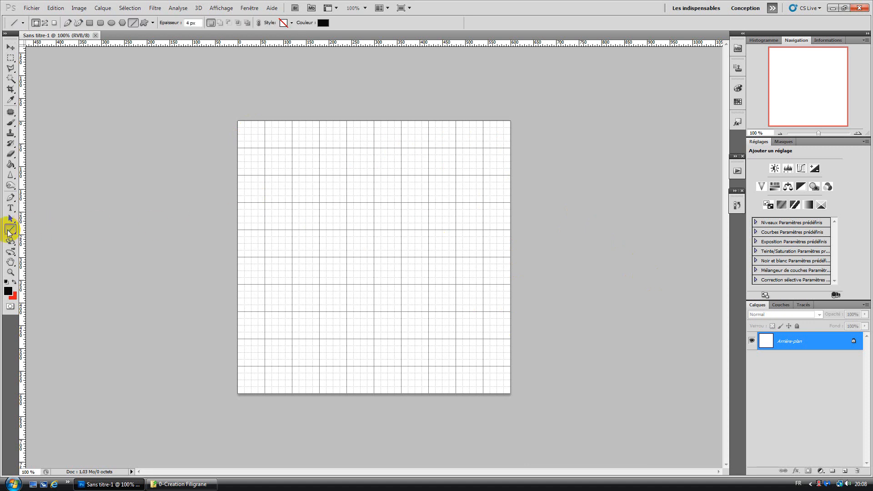
pyautogui.click(9, 231)
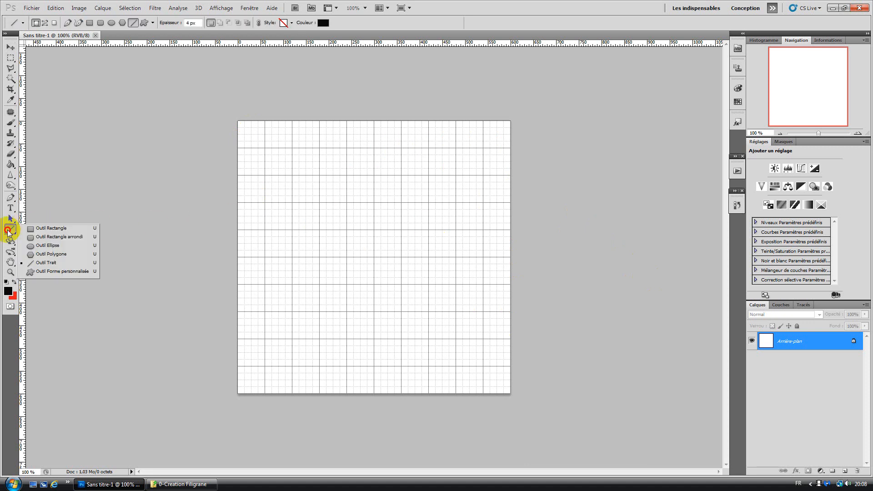
pyautogui.click(52, 263)
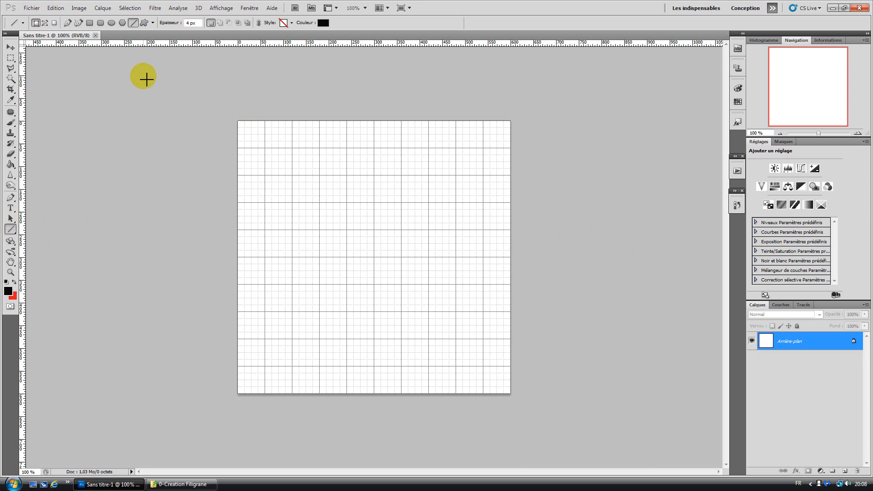
pyautogui.doubleClick(189, 22)
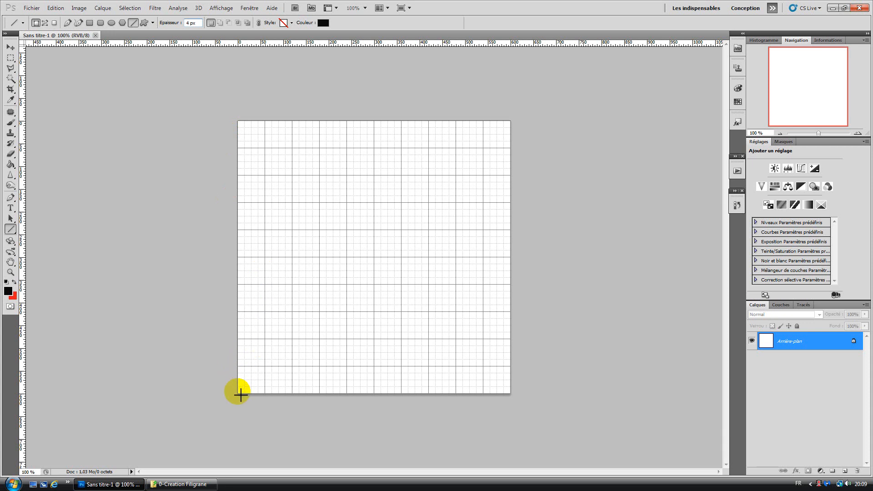
pyautogui.moveTo(240, 395)
pyautogui.mouseDown()
pyautogui.moveTo(411, 184)
pyautogui.moveTo(508, 122)
pyautogui.mouseUp()
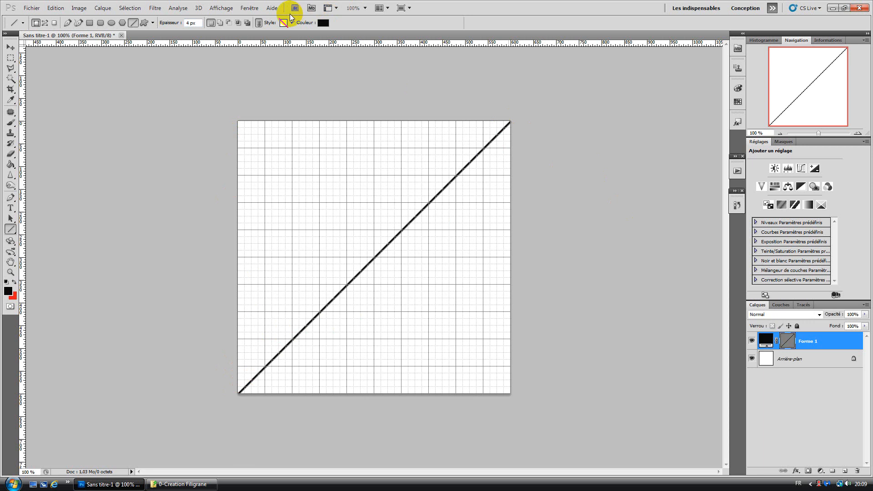
pyautogui.click(228, 11)
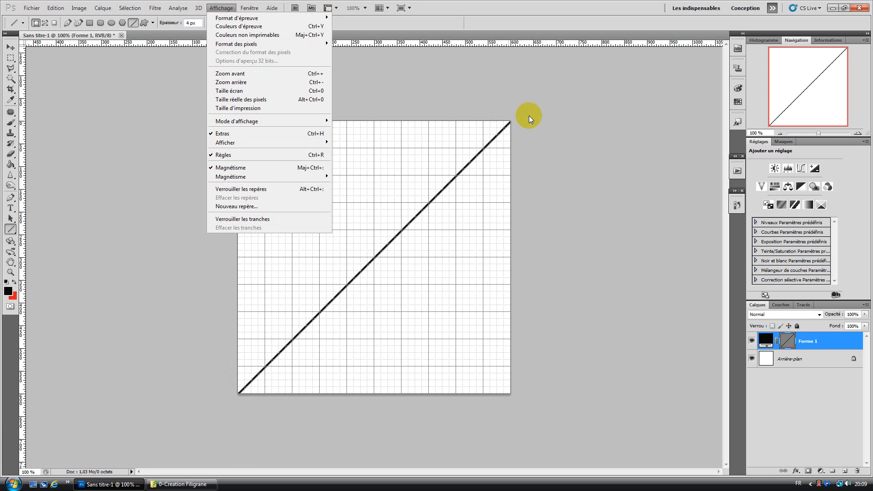
pyautogui.click(383, 85)
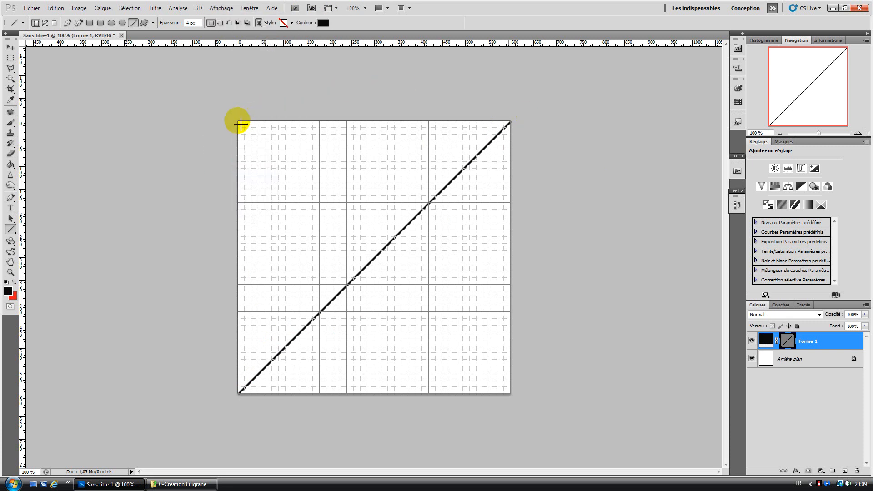
pyautogui.moveTo(241, 123); pyautogui.dragTo(509, 392)
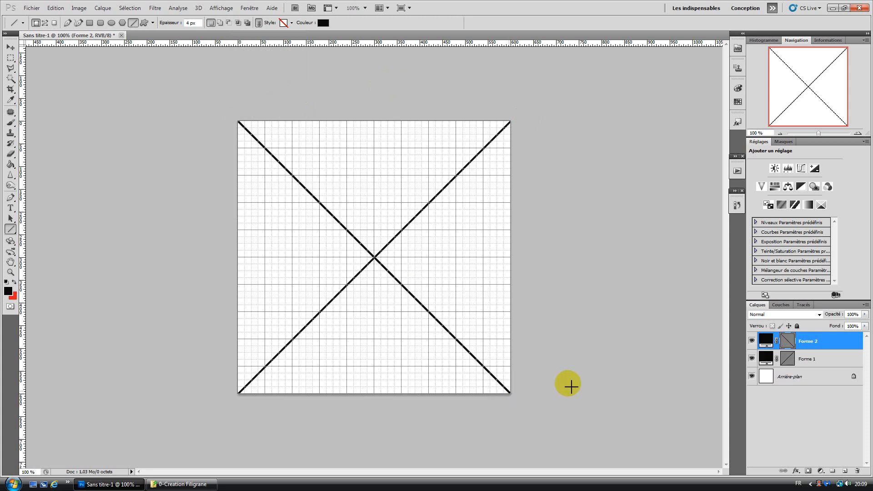
# Combine the two line shape layers into one smart object and rasterize it.
pyautogui.keyDown('shift'); pyautogui.click(813, 360); pyautogui.keyUp('shift')
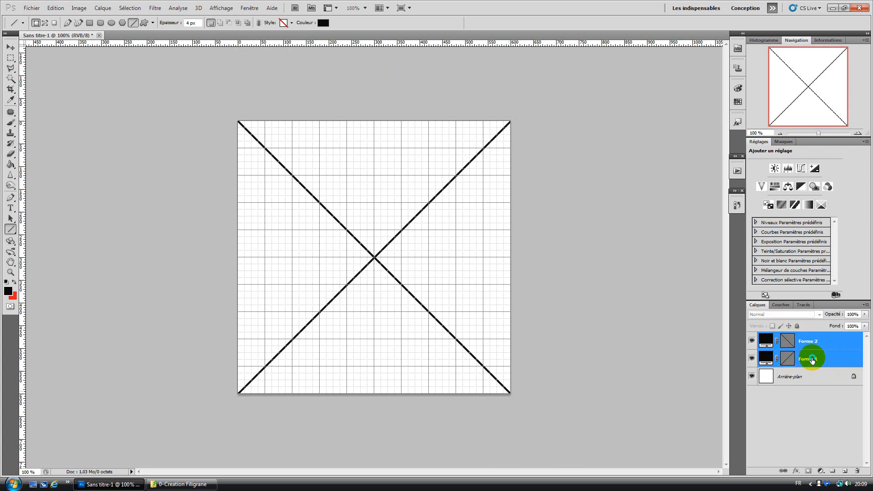
pyautogui.rightClick(812, 361)
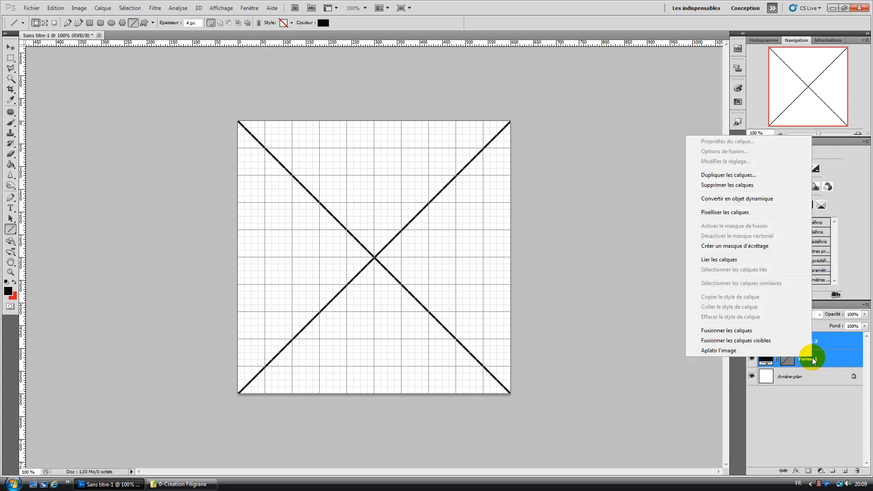
pyautogui.click(749, 199)
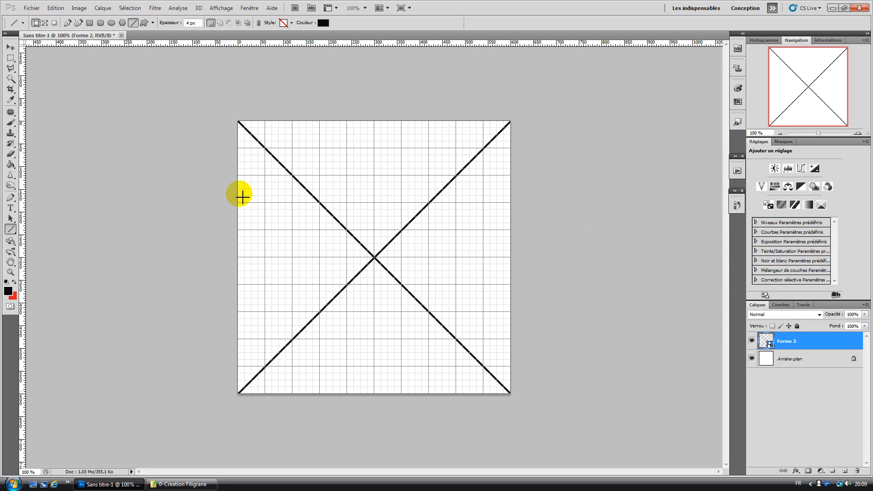
pyautogui.rightClick(800, 341)
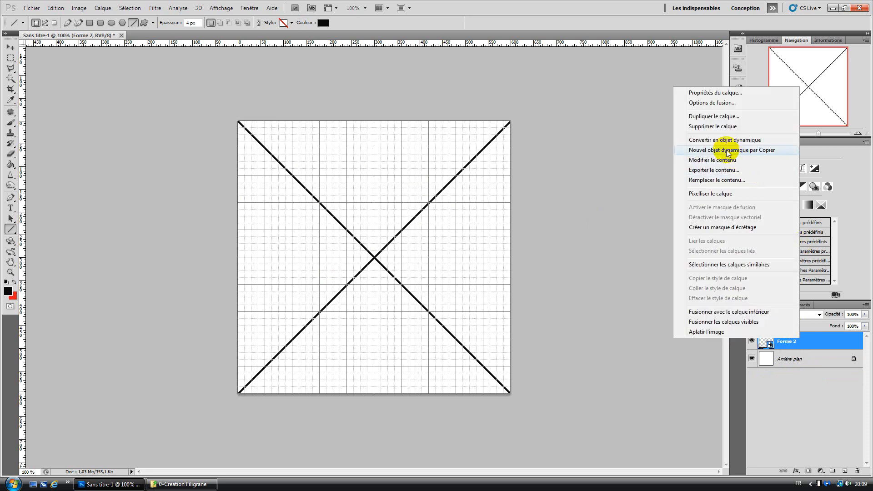
pyautogui.click(699, 194)
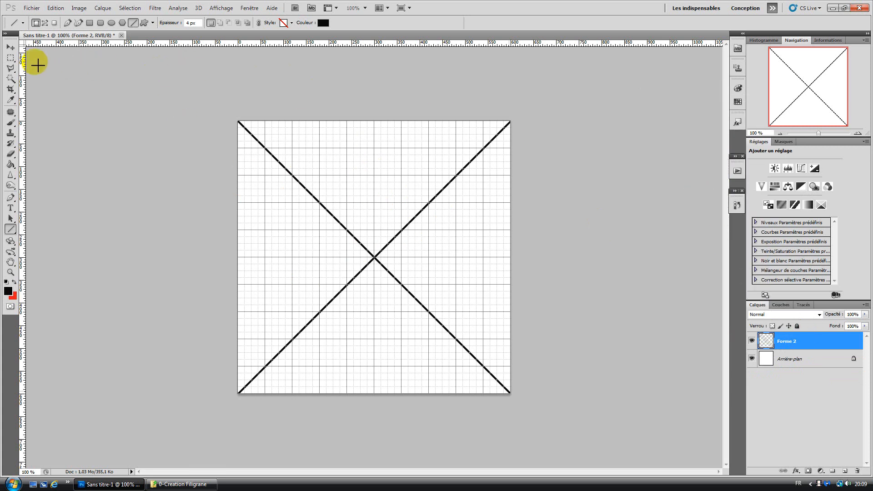
# Erase the diagonal pieces inside the second grid square in from each upper corner, using rectangular selections.
pyautogui.moveTo(10, 63); pyautogui.dragTo(30, 62)
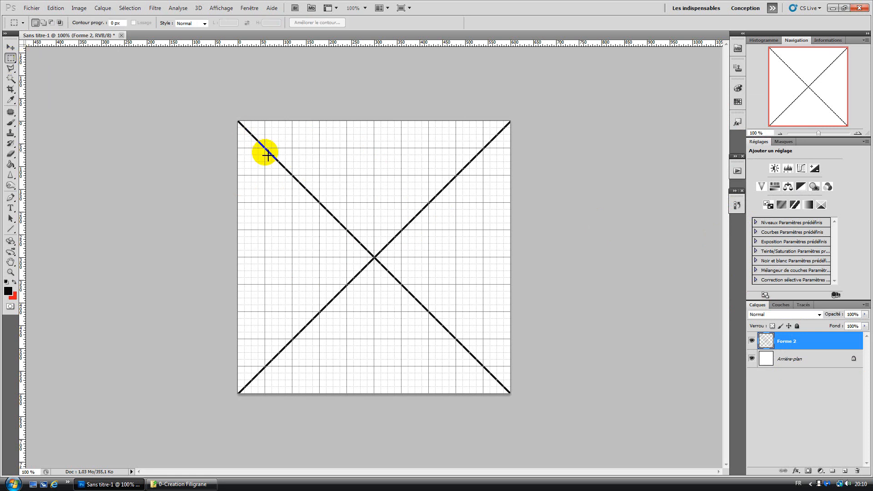
pyautogui.moveTo(265, 148); pyautogui.dragTo(291, 175)
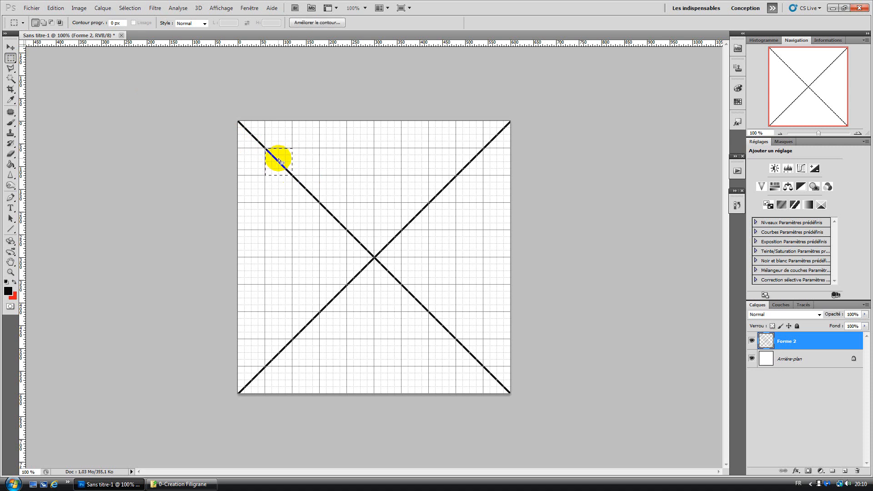
pyautogui.press('Delete')
pyautogui.hotkey('ctrl', 'd')
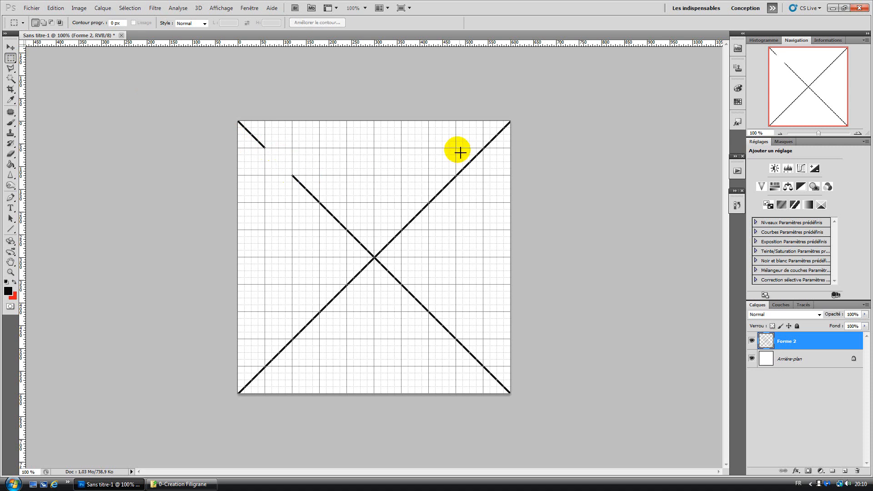
pyautogui.moveTo(456, 148); pyautogui.dragTo(483, 175)
pyautogui.press('Delete')
pyautogui.hotkey('ctrl', 'd')
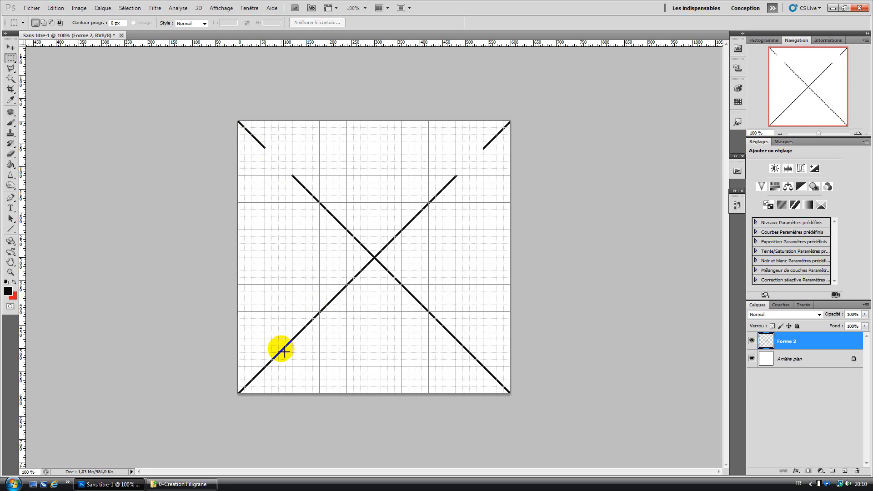
# Erase the diagonal pieces inside the second grid square in from each lower corner, using rectangular selections.
pyautogui.moveTo(266, 340); pyautogui.dragTo(286, 364)
pyautogui.press('Delete')
pyautogui.hotkey('ctrl', 'd')
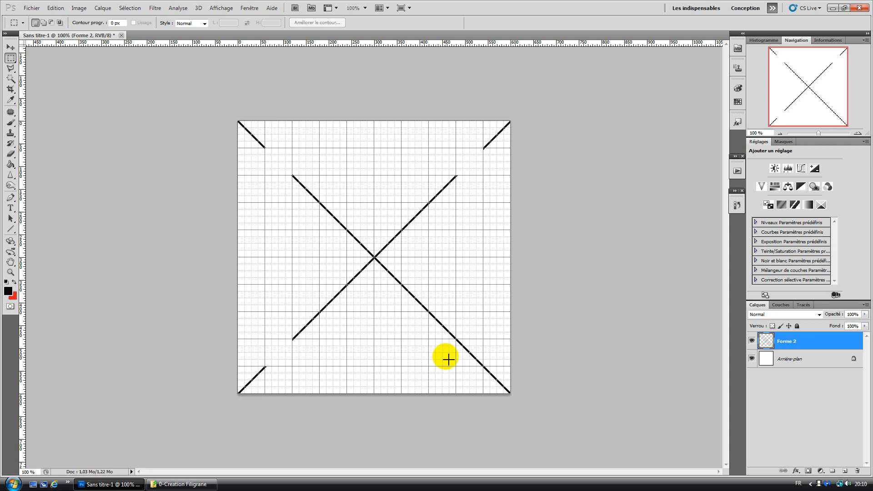
pyautogui.moveTo(457, 340); pyautogui.dragTo(480, 365)
pyautogui.press('Delete')
pyautogui.hotkey('ctrl', 'd')
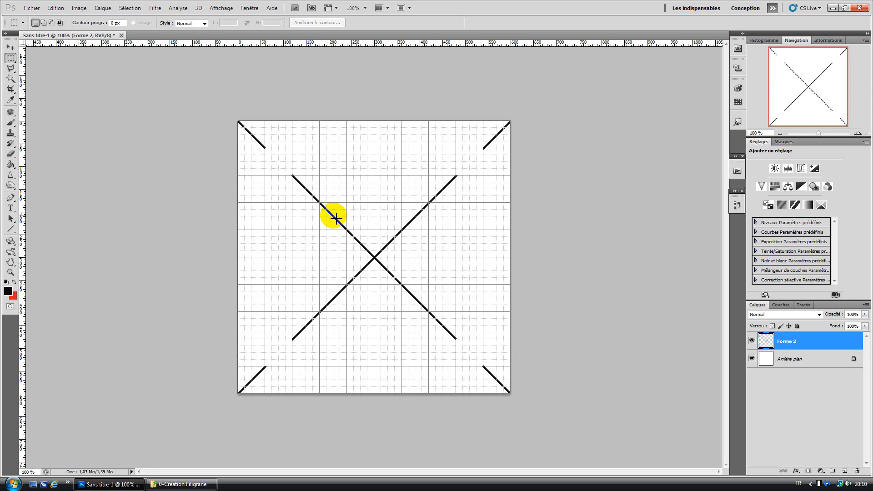
# Erase the crossing centre of the lines with a rectangular selection three grid squares wide and high, centred on the canvas.
pyautogui.moveTo(402, 279); pyautogui.dragTo(414, 299)
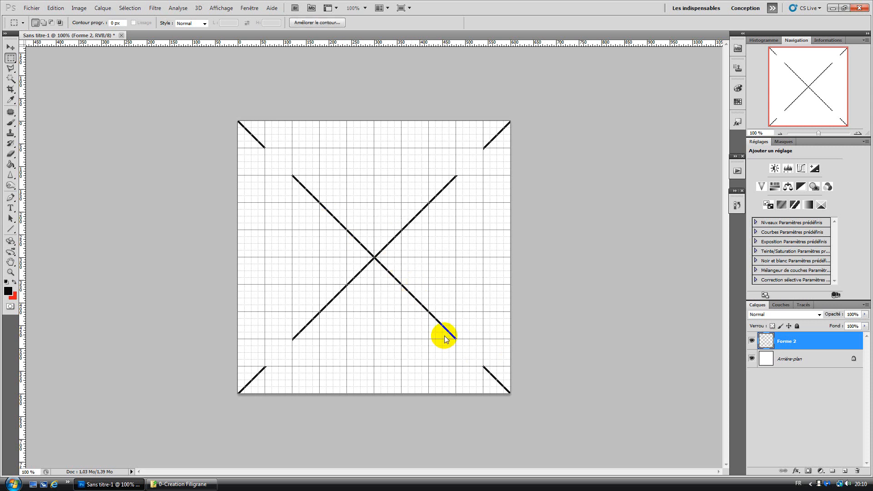
pyautogui.press('Delete')
pyautogui.hotkey('ctrl', 'd')
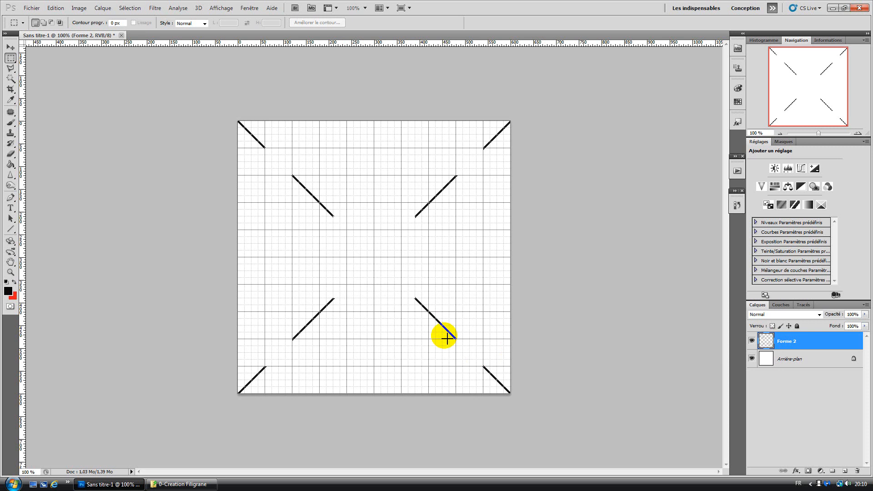
pyautogui.click(792, 346)
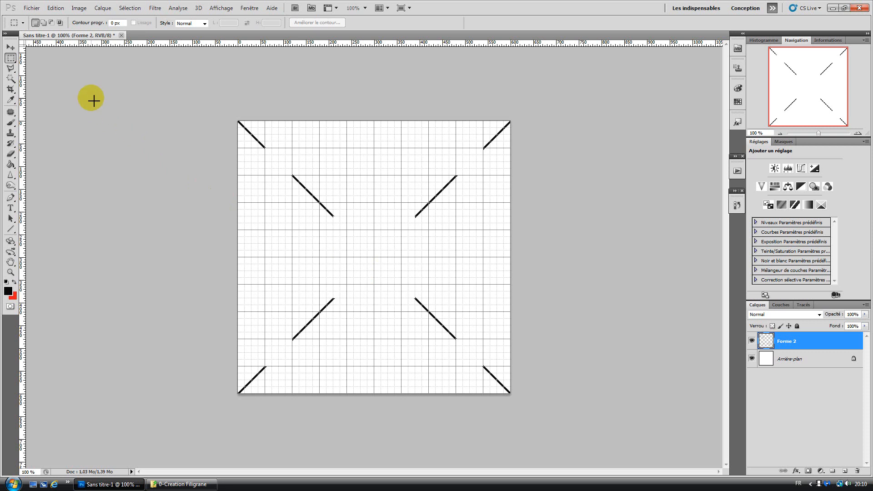
# Open the image tigre.png from the 0-Creation Filigrane folder.
pyautogui.click(35, 8)
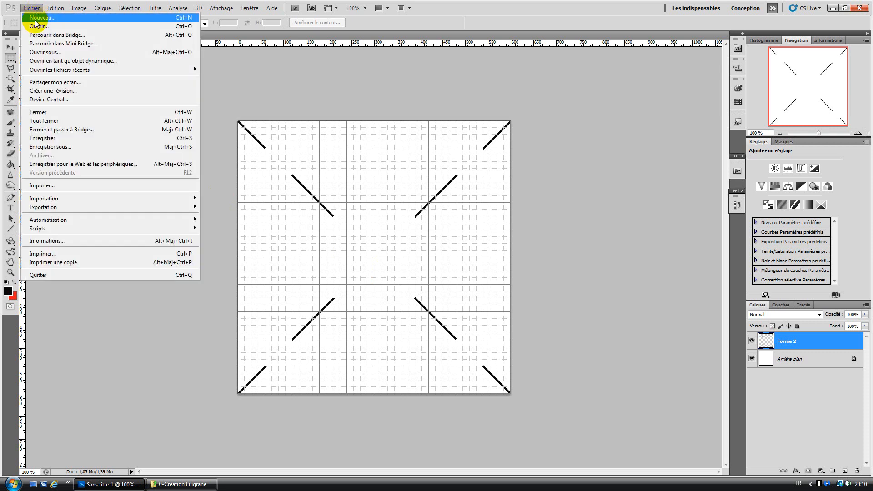
pyautogui.click(35, 25)
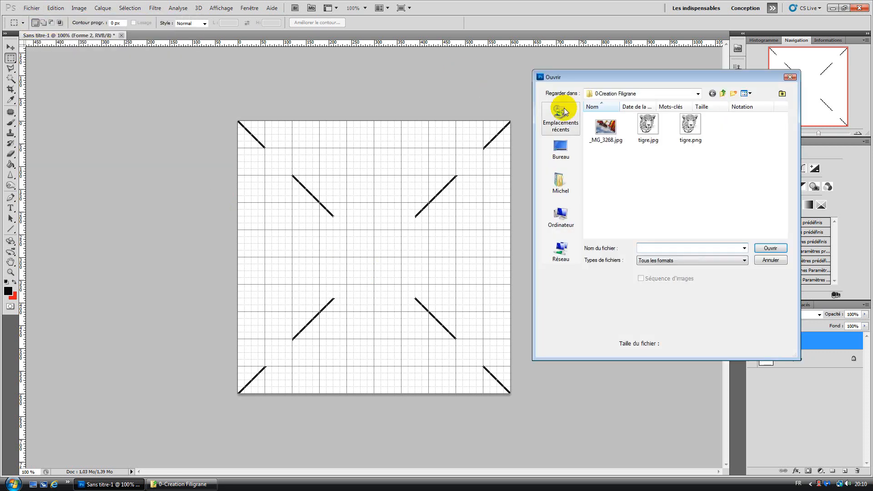
pyautogui.click(688, 125)
pyautogui.click(781, 251)
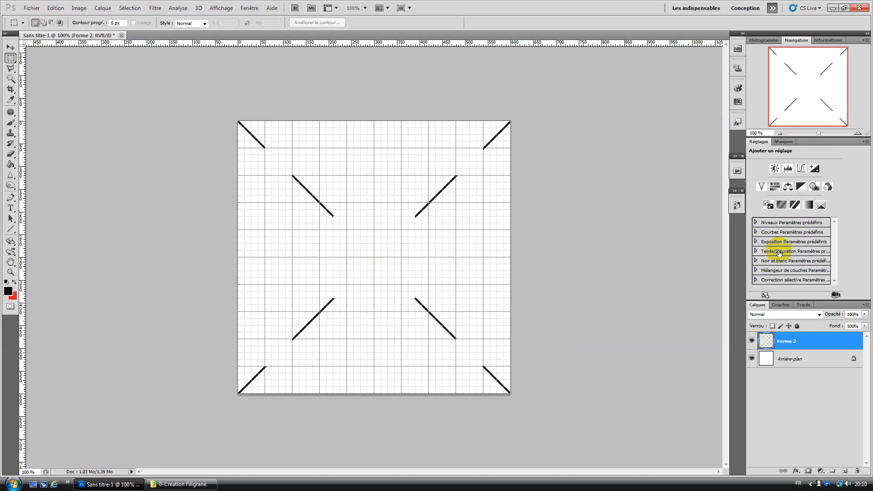
# Arrange the two open documents side by side in two columns.
pyautogui.click(387, 10)
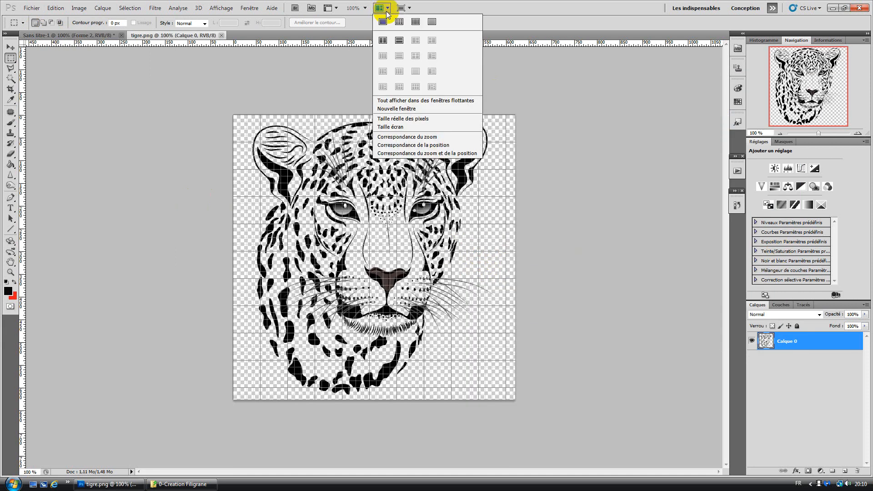
pyautogui.click(494, 236)
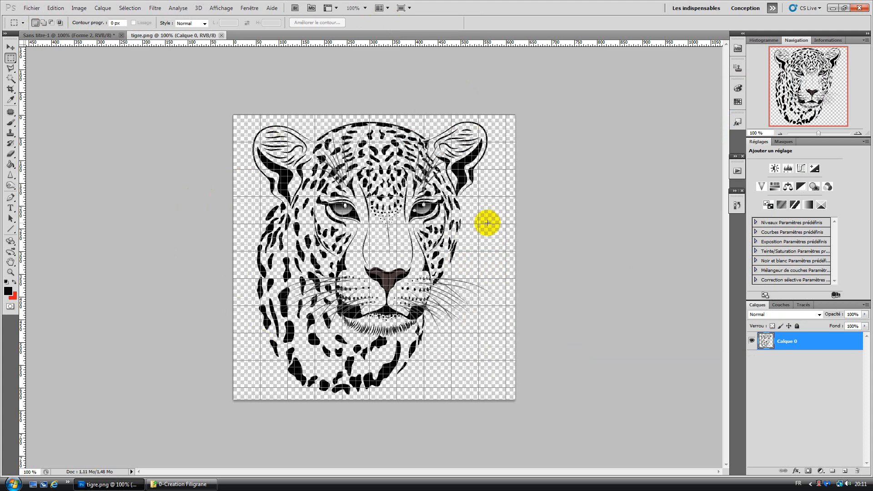
pyautogui.click(382, 8)
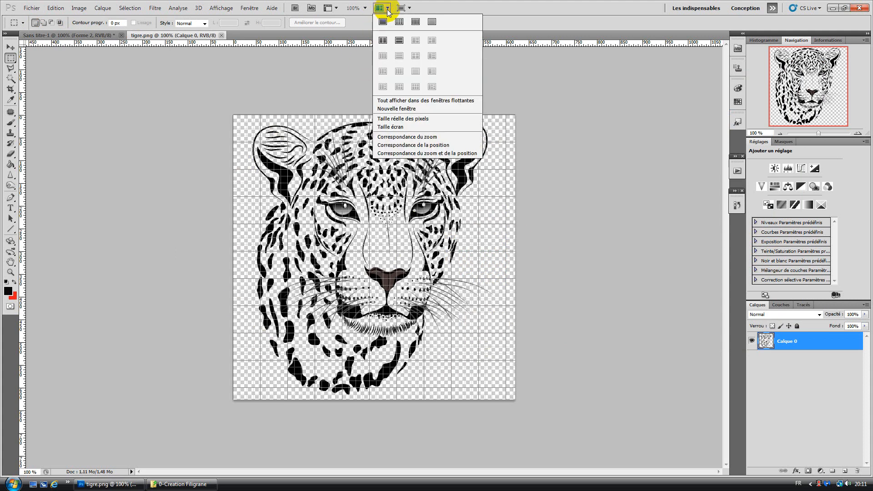
pyautogui.click(382, 36)
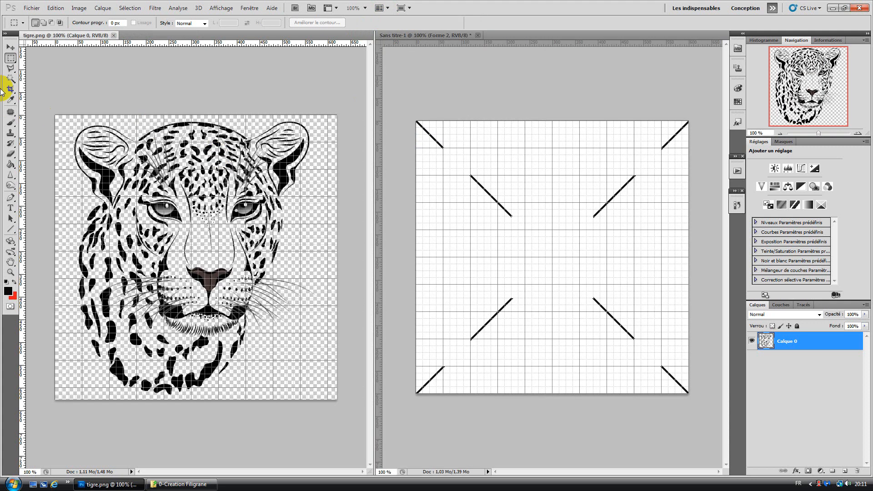
# Copy the big cat's head into the watermark document as a new layer with the Move tool, and close tigre.png.
pyautogui.click(10, 47)
pyautogui.moveTo(248, 220); pyautogui.dragTo(578, 263)
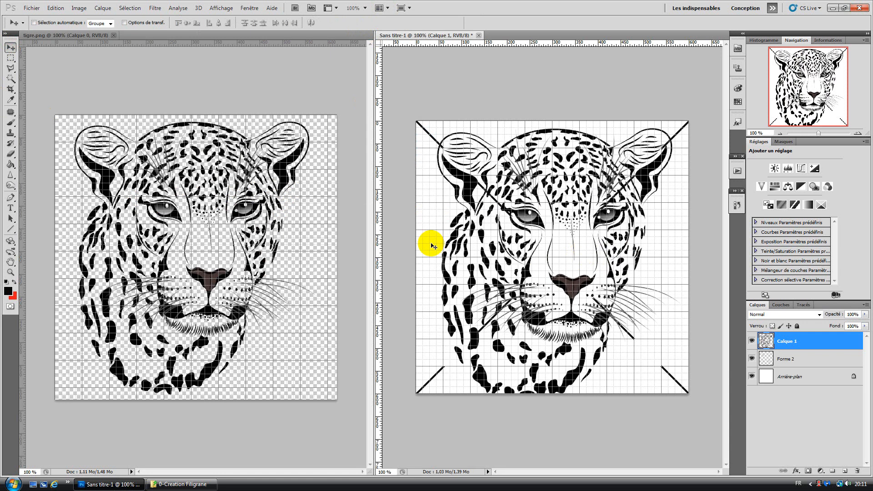
pyautogui.click(221, 108)
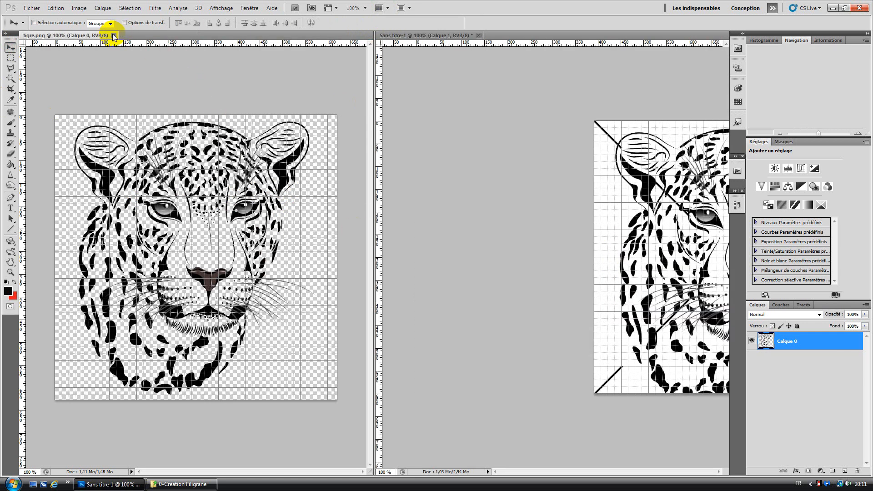
pyautogui.click(114, 35)
# Scale the big cat's head proportionally to about 27% with Free Transform and place it between the two upper inner diagonals.
pyautogui.moveTo(391, 235); pyautogui.dragTo(409, 218)
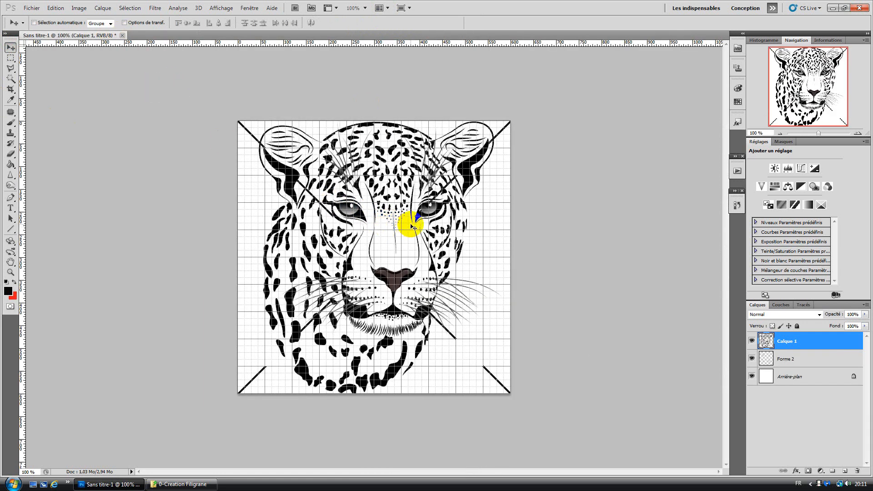
pyautogui.click(54, 8)
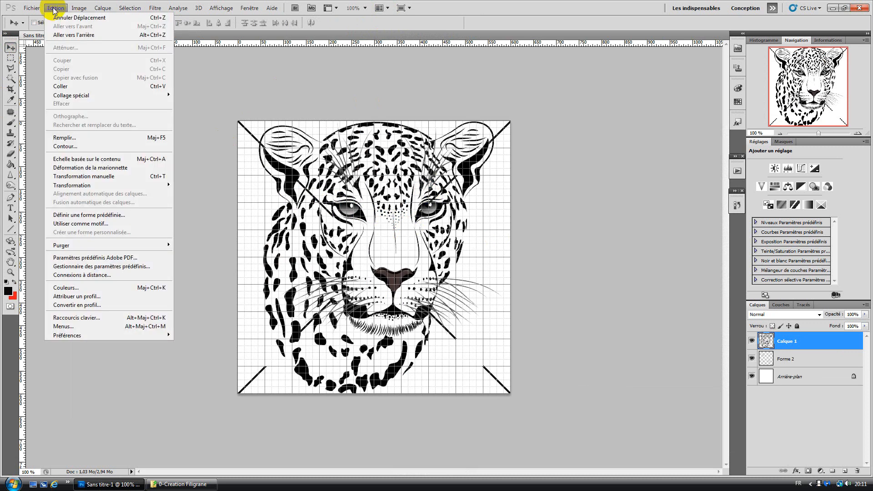
pyautogui.click(59, 177)
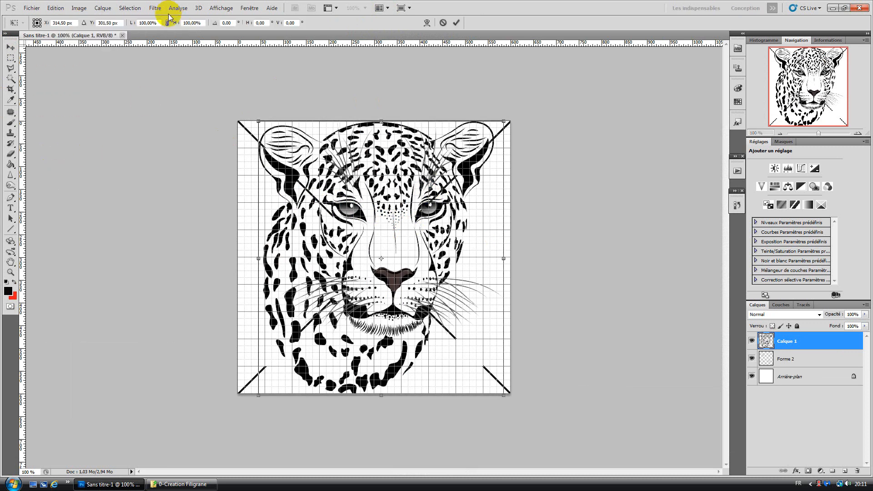
pyautogui.click(167, 24)
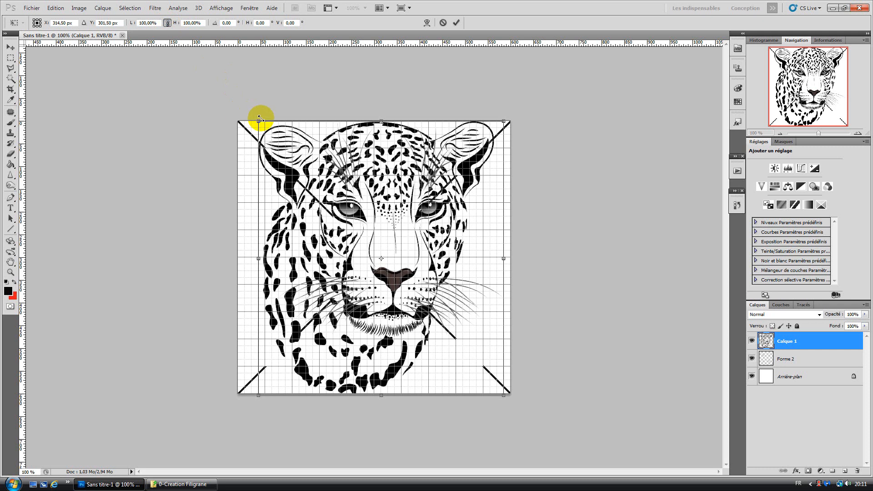
pyautogui.moveTo(259, 120); pyautogui.dragTo(370, 194)
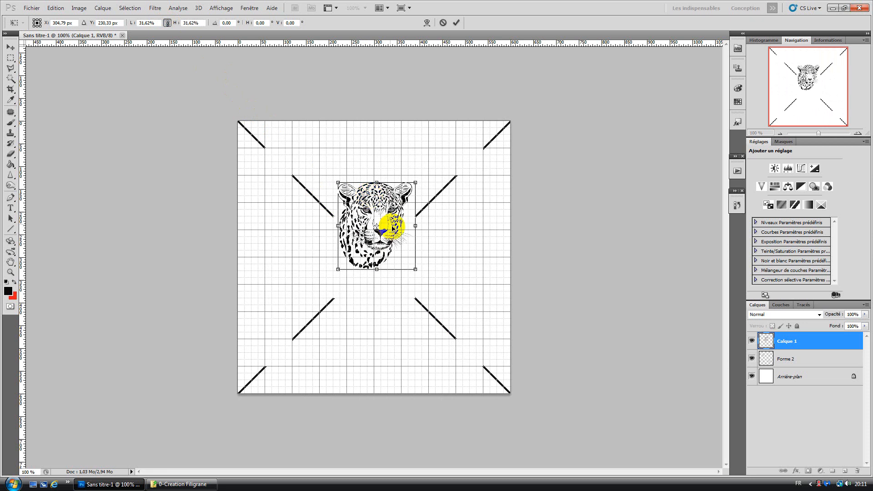
pyautogui.moveTo(413, 267); pyautogui.dragTo(394, 237)
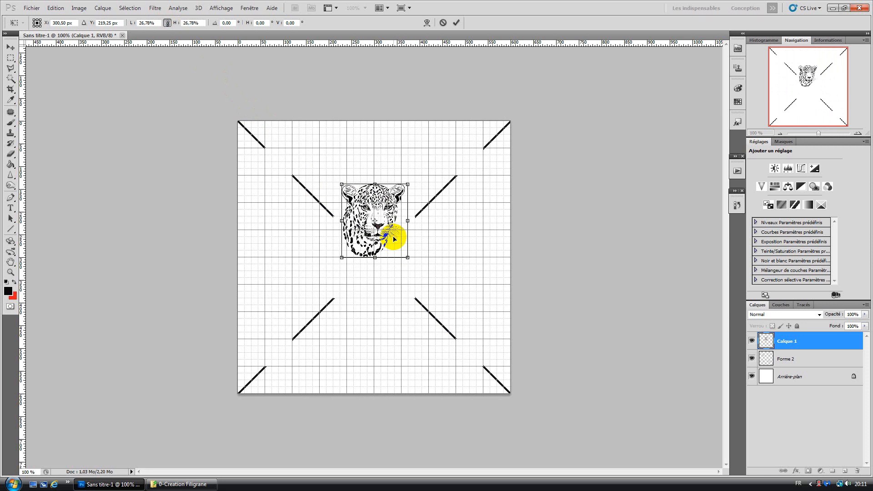
pyautogui.moveTo(394, 233); pyautogui.dragTo(396, 240)
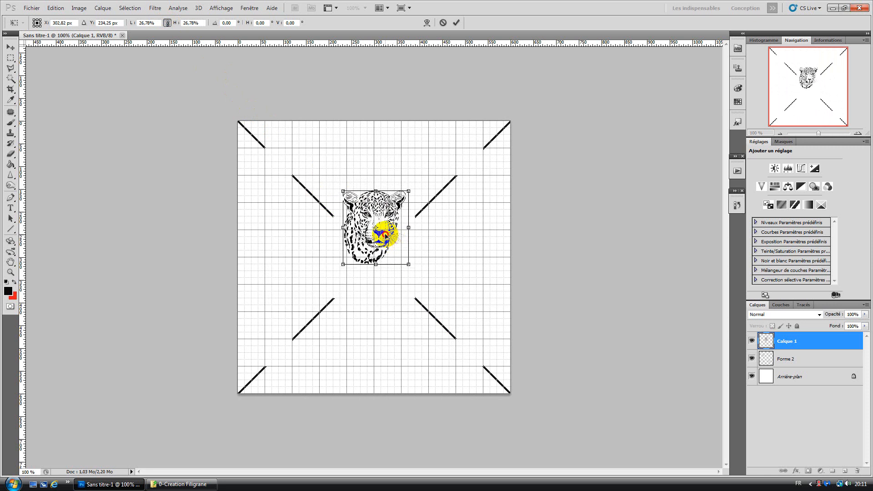
pyautogui.press('Return')
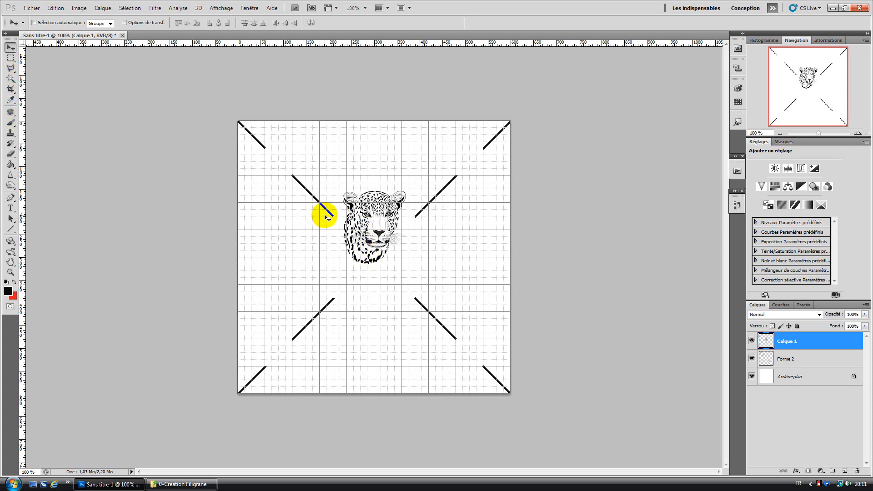
# Add the text "ADN Photo" in Arial Regular 60 px and place it just below the big cat's head.
pyautogui.click(10, 209)
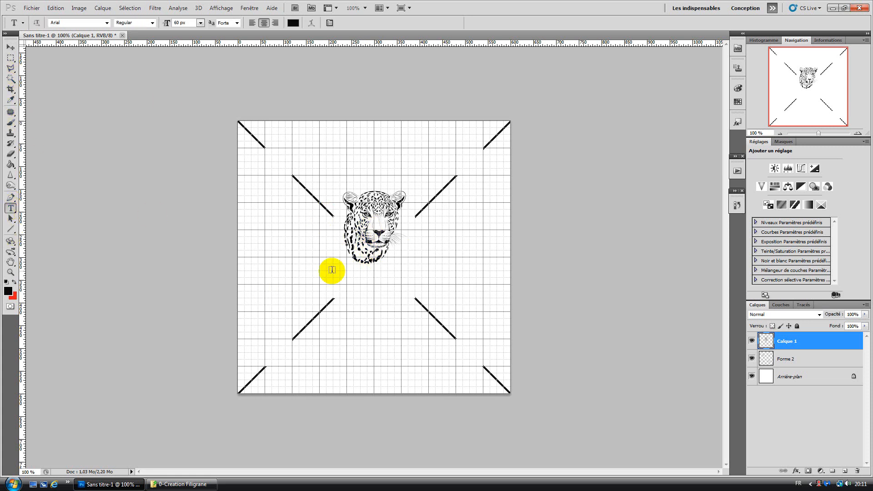
pyautogui.moveTo(251, 250); pyautogui.dragTo(497, 311)
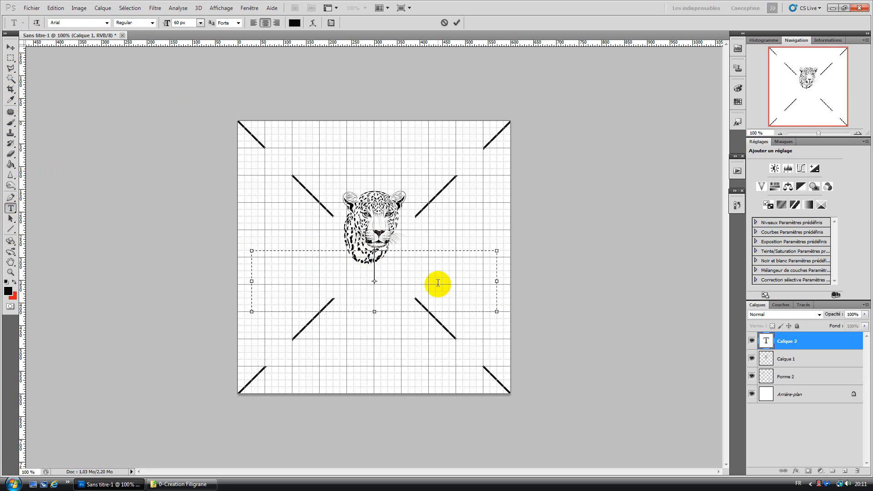
pyautogui.write('ADN')
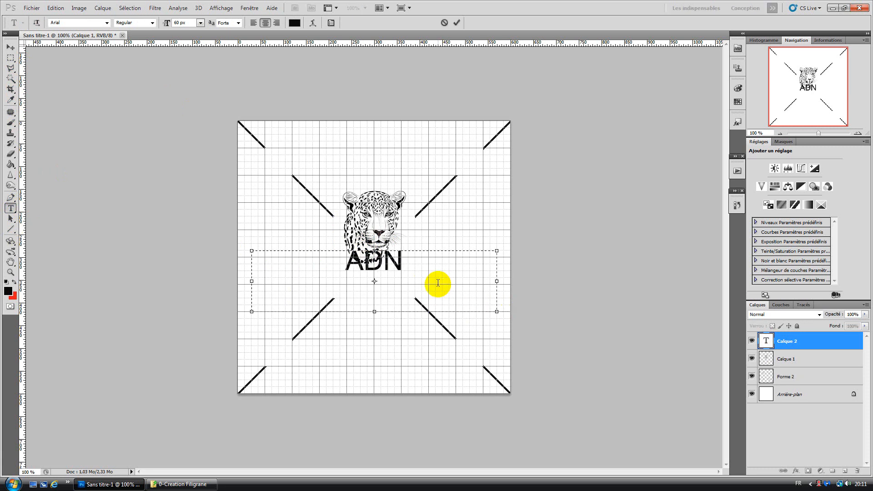
pyautogui.write(' Photo')
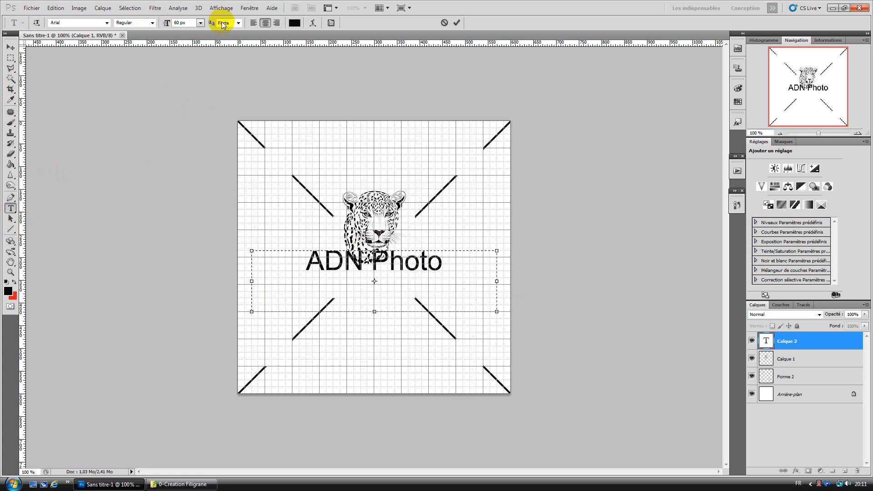
pyautogui.click(11, 47)
pyautogui.moveTo(370, 269); pyautogui.dragTo(392, 275)
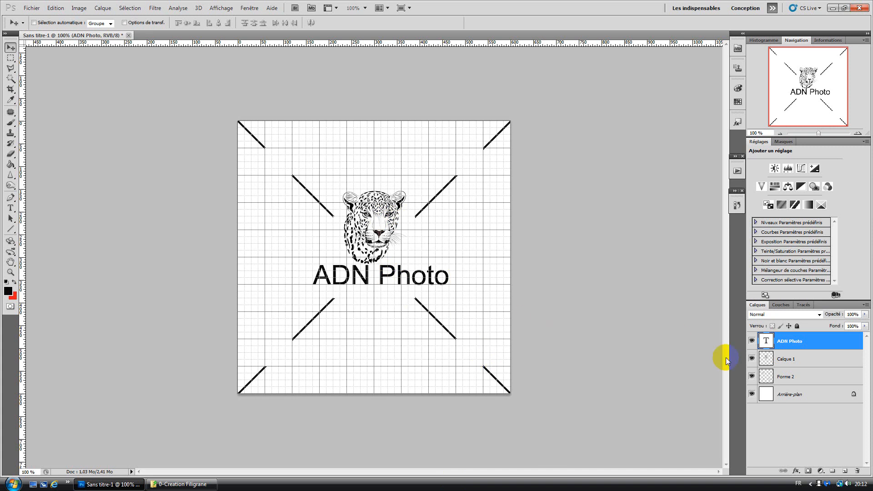
# Convert the ADN Photo, Calque 1 and Forme 2 layers into one smart object.
pyautogui.keyDown('shift'); pyautogui.click(802, 361); pyautogui.keyUp('shift')
pyautogui.keyDown('shift'); pyautogui.click(804, 374); pyautogui.keyUp('shift')
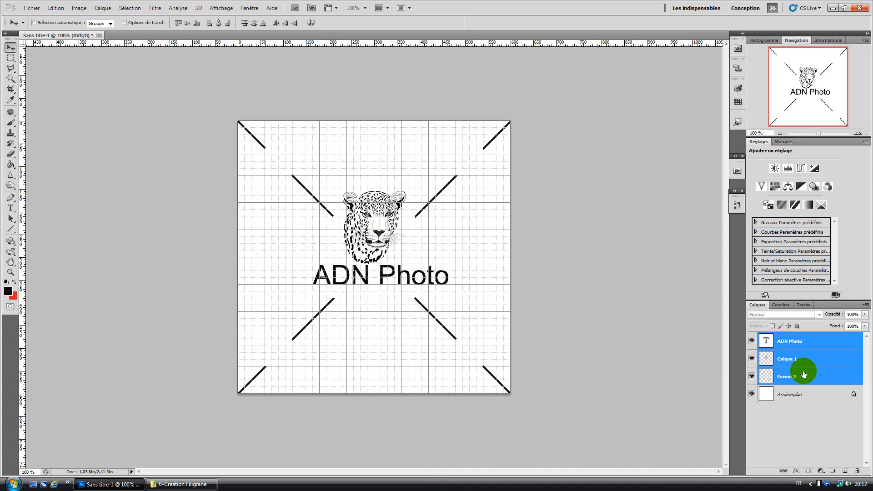
pyautogui.rightClick(804, 375)
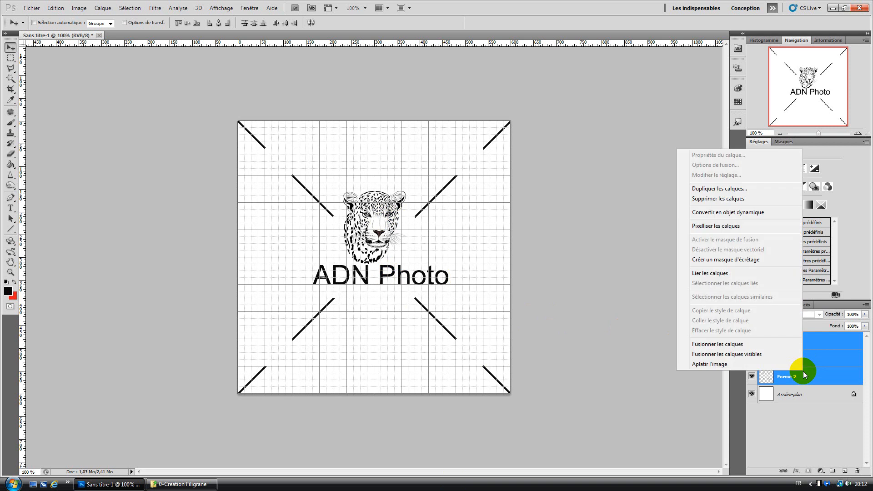
pyautogui.click(743, 213)
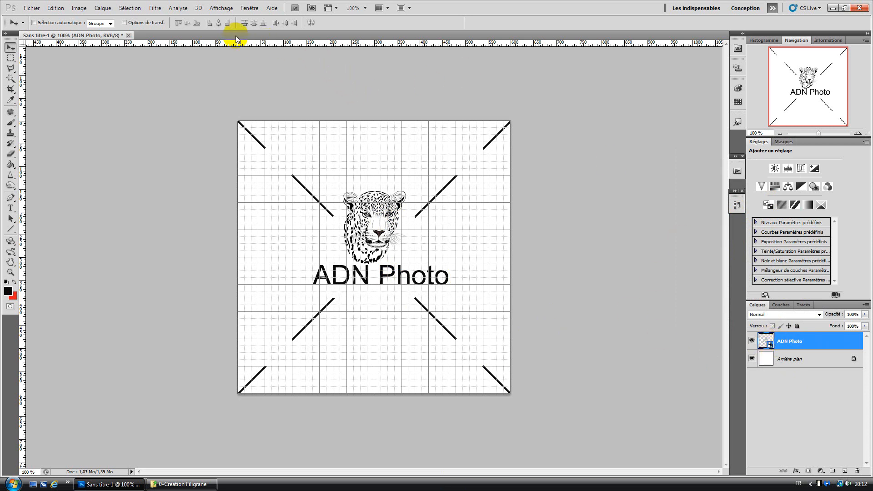
# Select the whole canvas and apply the Translation filter to the ADN Photo smart object: 300 px horizontal, 300 px vertical, with Reboucler.
pyautogui.click(130, 8)
pyautogui.click(135, 18)
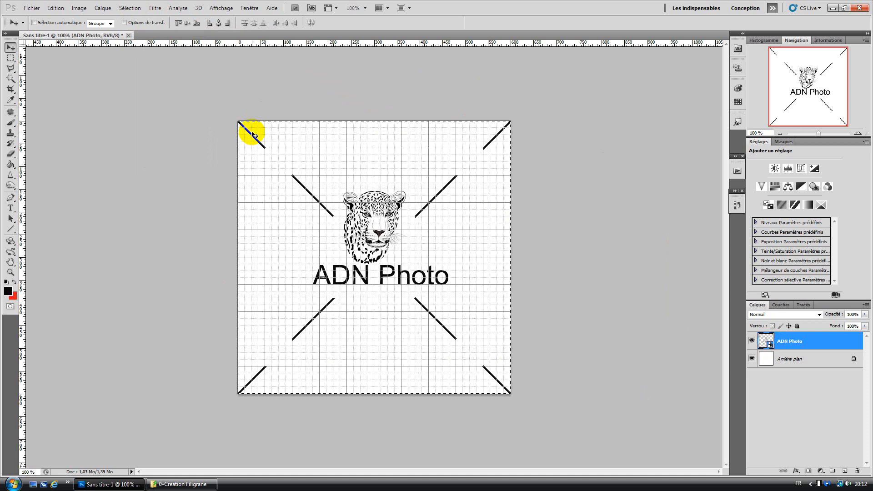
pyautogui.click(155, 8)
pyautogui.moveTo(157, 113)
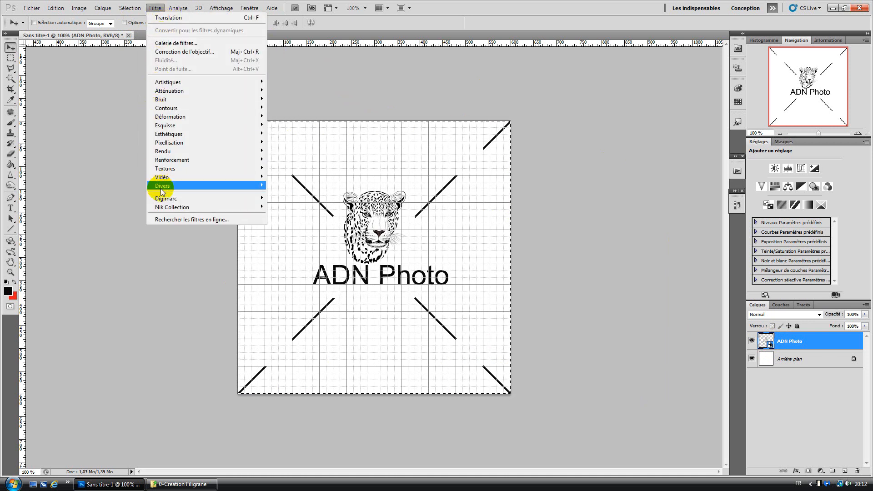
pyautogui.moveTo(165, 187)
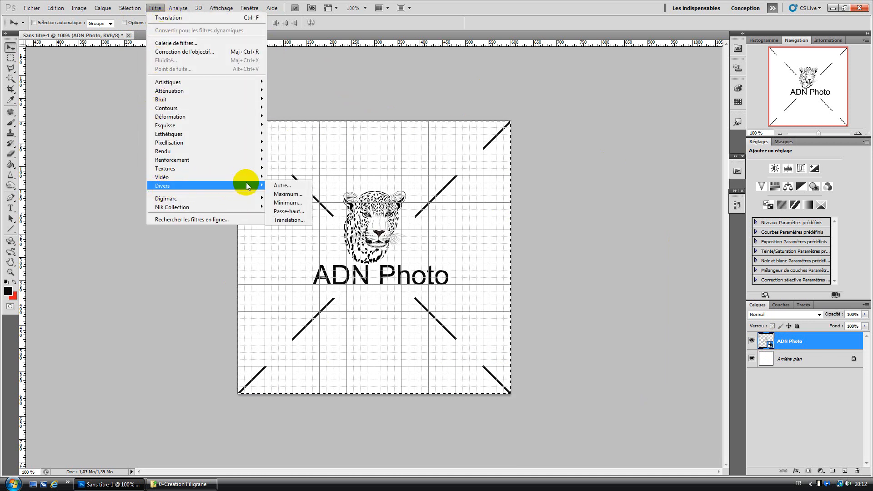
pyautogui.click(285, 221)
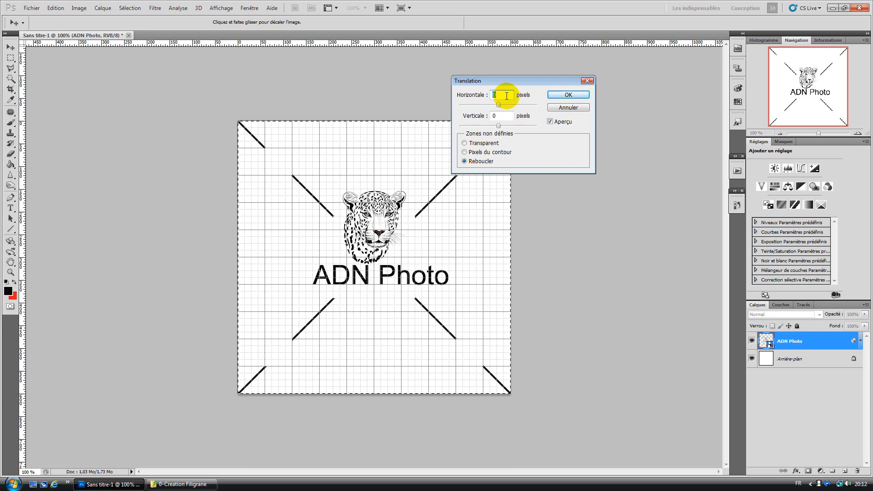
pyautogui.moveTo(517, 83); pyautogui.dragTo(583, 79)
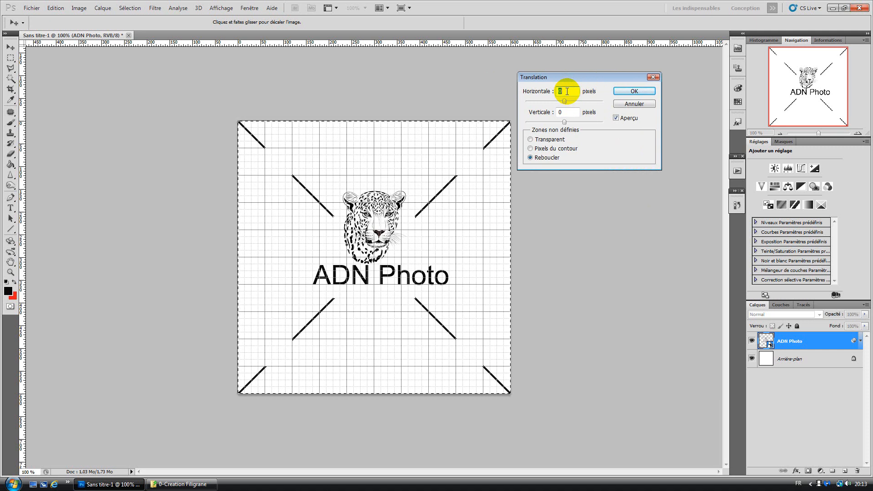
pyautogui.moveTo(567, 92); pyautogui.dragTo(555, 92)
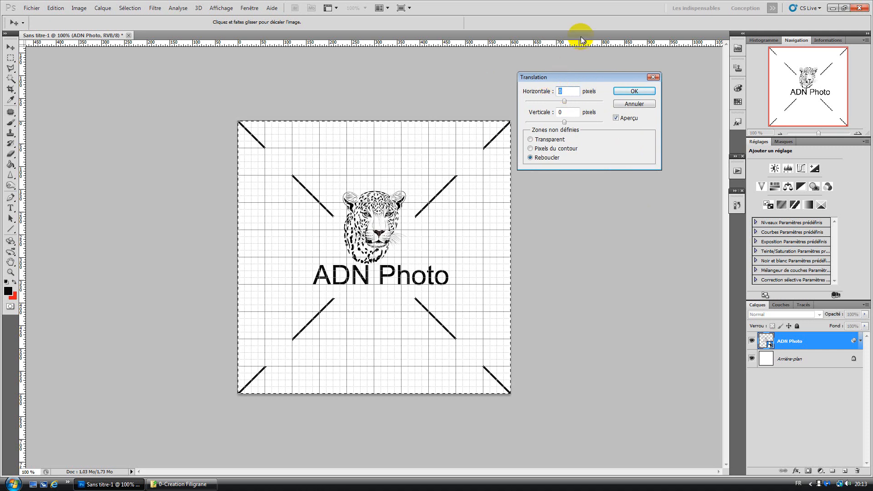
pyautogui.write('300')
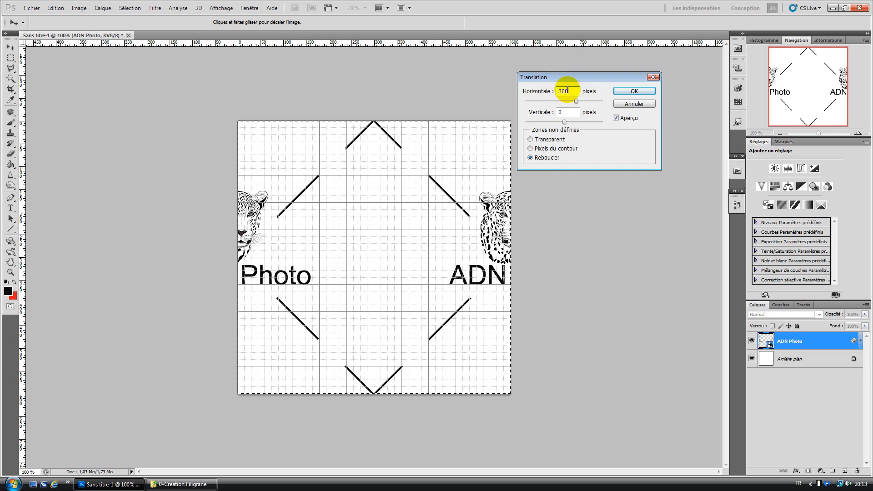
pyautogui.click(562, 112)
pyautogui.write('30')
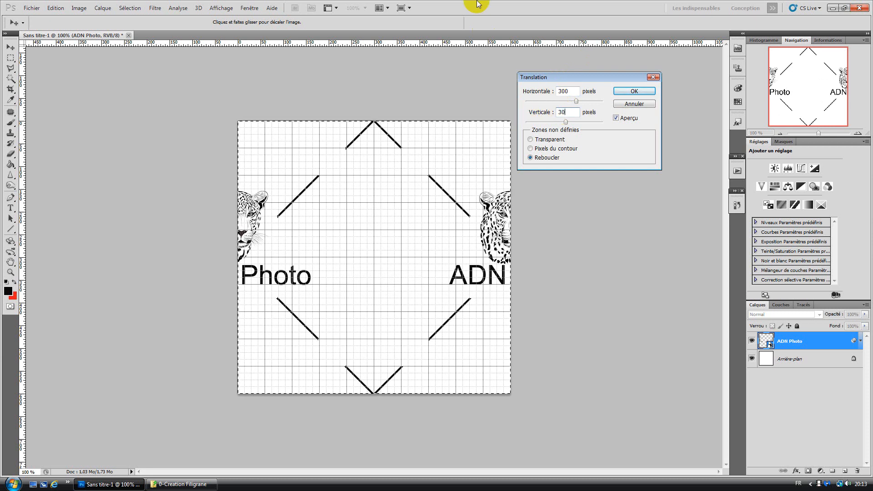
pyautogui.write('0')
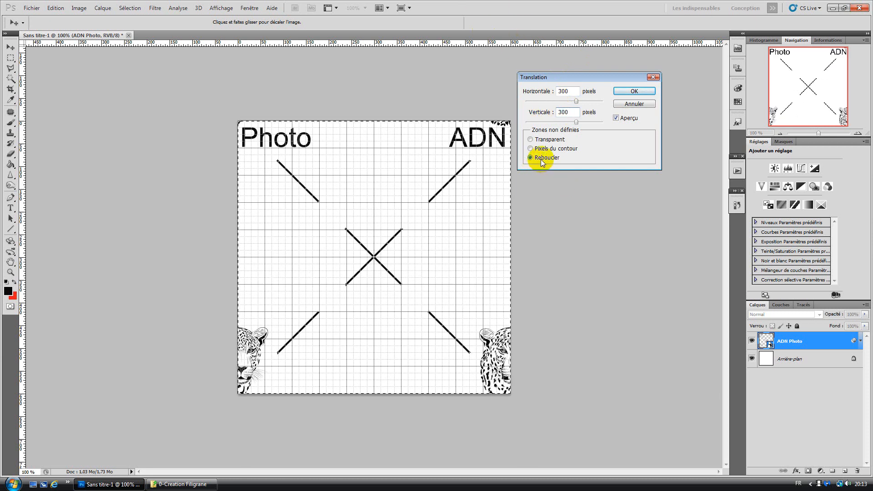
pyautogui.click(638, 91)
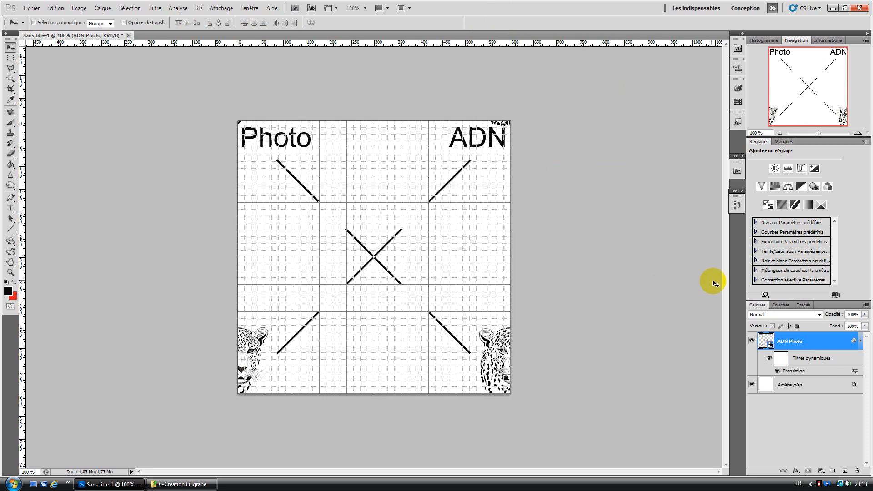
# Hide the white background layer and define the transparent watermark artwork as a pattern named "ADN tigre".
pyautogui.click(752, 385)
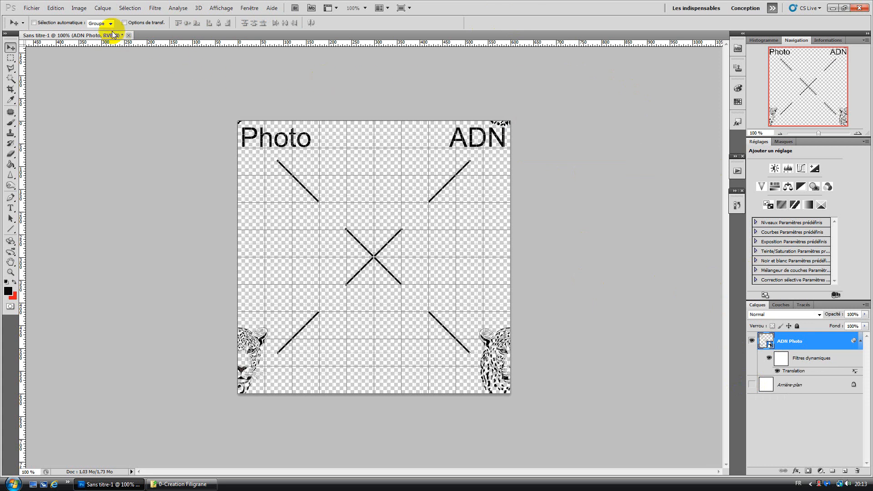
pyautogui.click(55, 8)
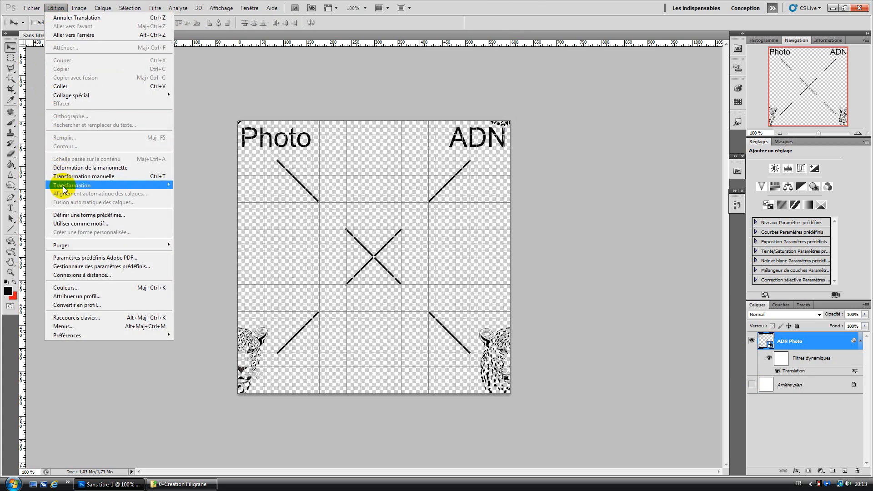
pyautogui.click(67, 224)
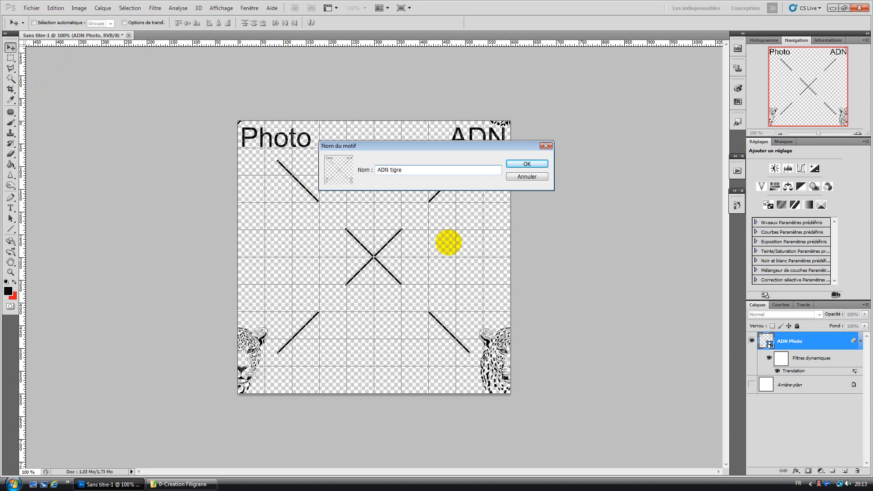
pyautogui.click(526, 163)
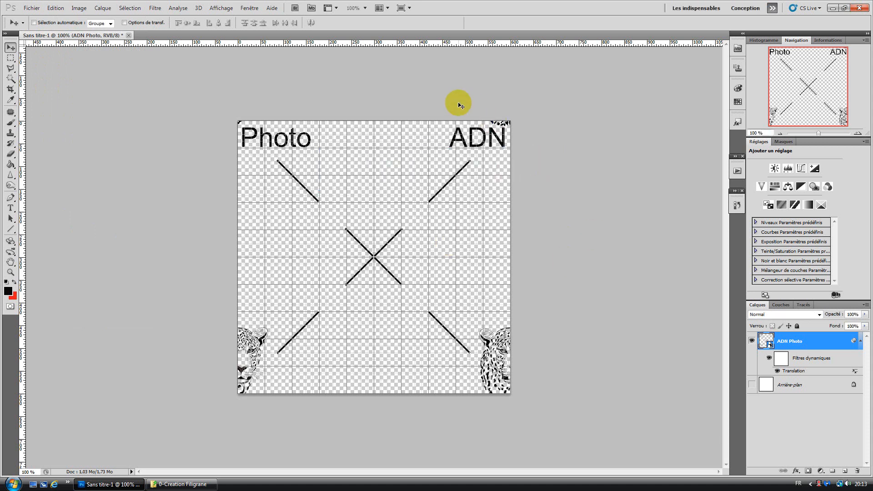
# Close the watermark document without saving and open the photo _MG_3268.jpg from the 0-Creation Filigrane folder.
pyautogui.click(129, 36)
pyautogui.click(449, 181)
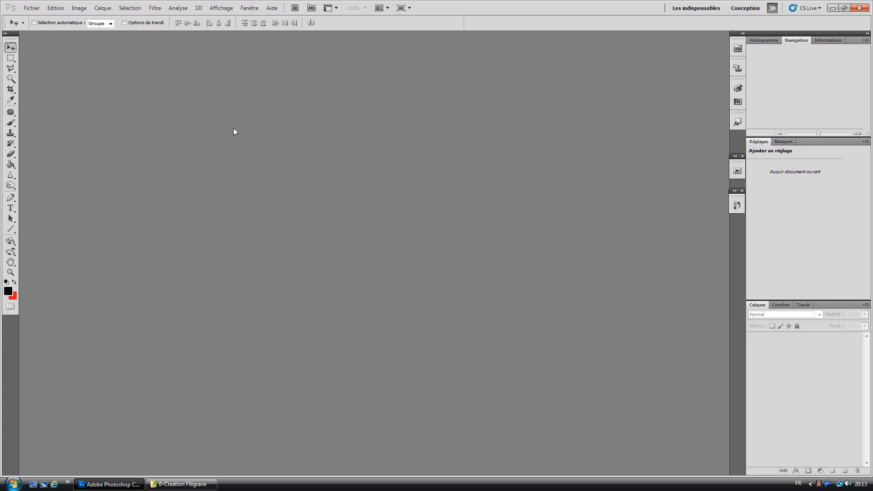
pyautogui.click(31, 7)
pyautogui.click(35, 25)
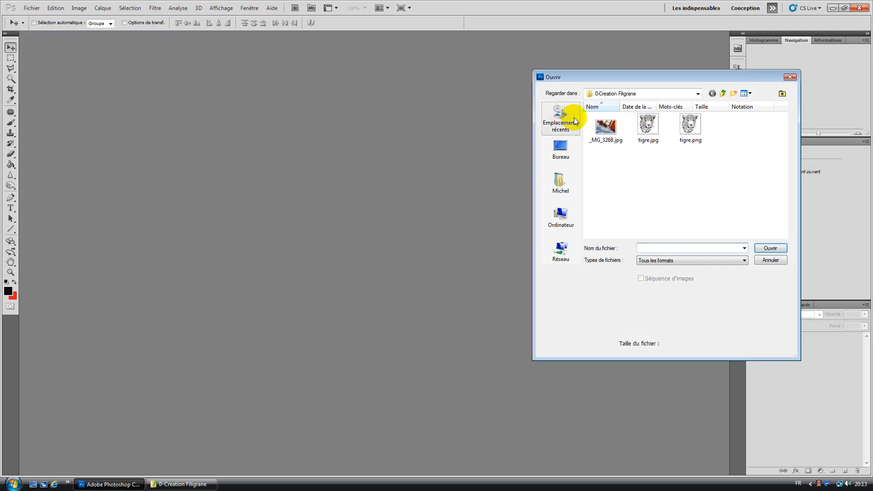
pyautogui.doubleClick(600, 125)
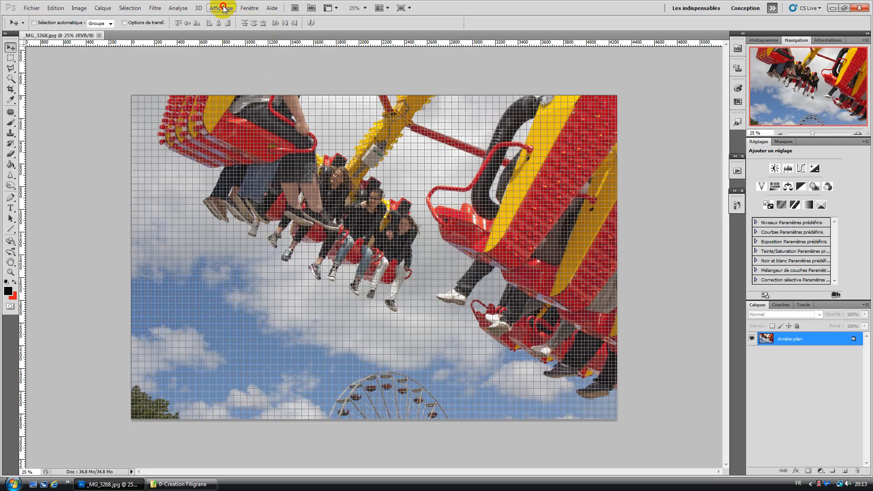
# Hide the grid over the photo and add a new layer above it, with the Paint Bucket tool active.
pyautogui.click(222, 7)
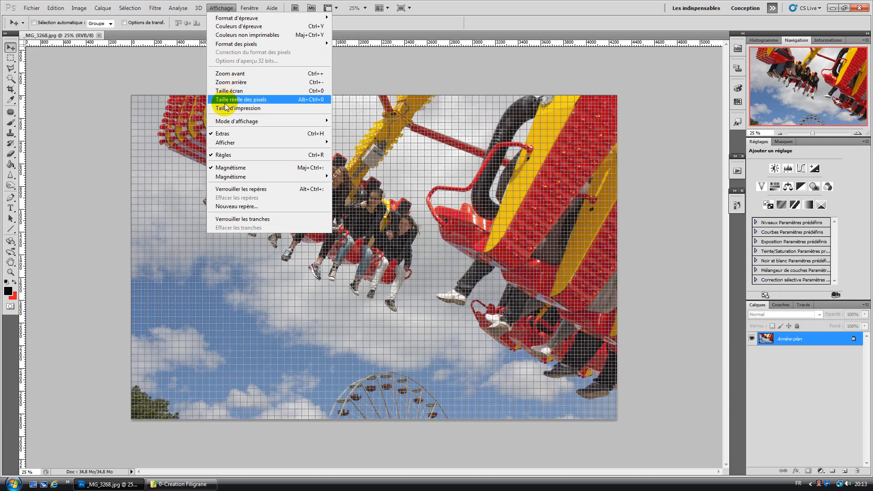
pyautogui.moveTo(224, 143)
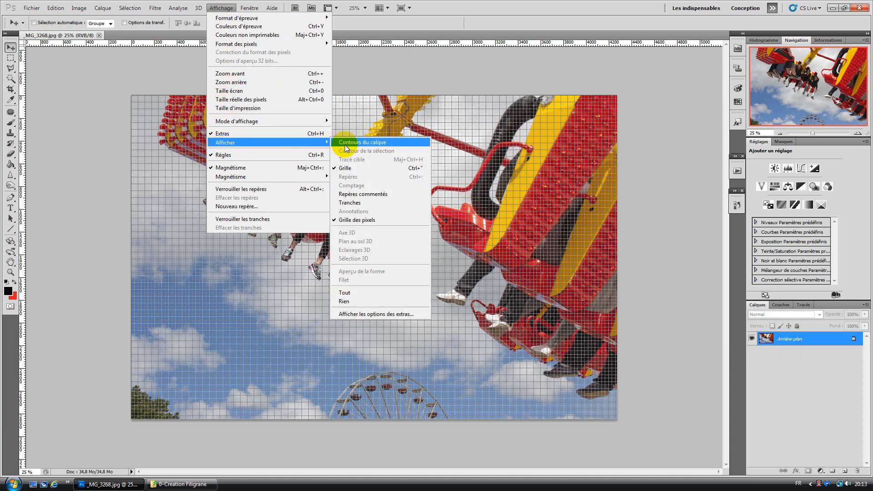
pyautogui.click(345, 168)
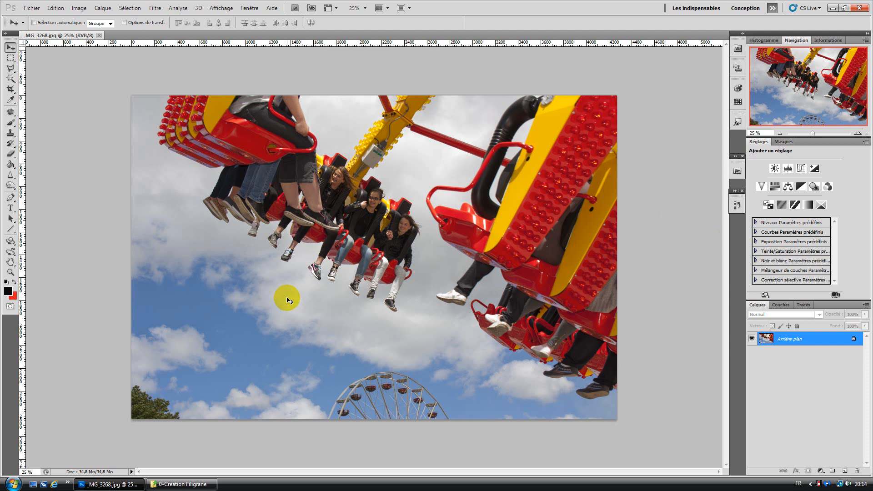
pyautogui.click(845, 471)
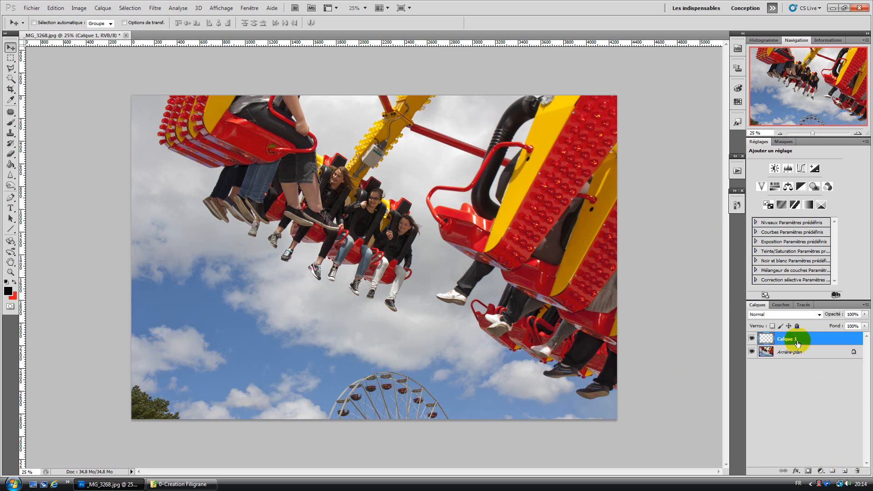
pyautogui.click(11, 164)
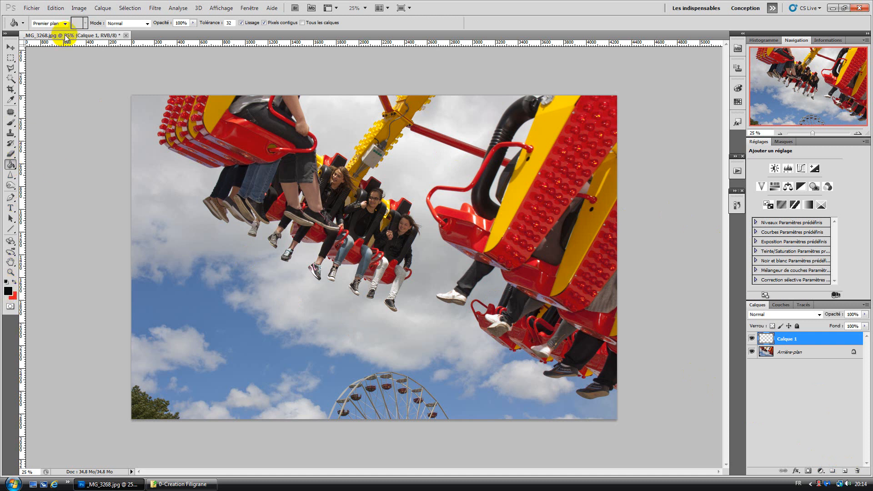
# Try filling the new layer with the red background colour, undo the fill and restore black as the foreground colour.
pyautogui.click(9, 288)
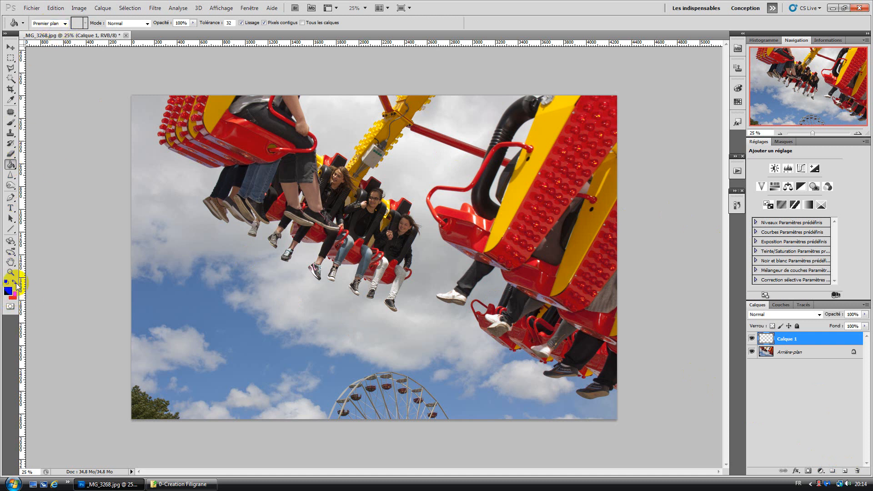
pyautogui.click(16, 285)
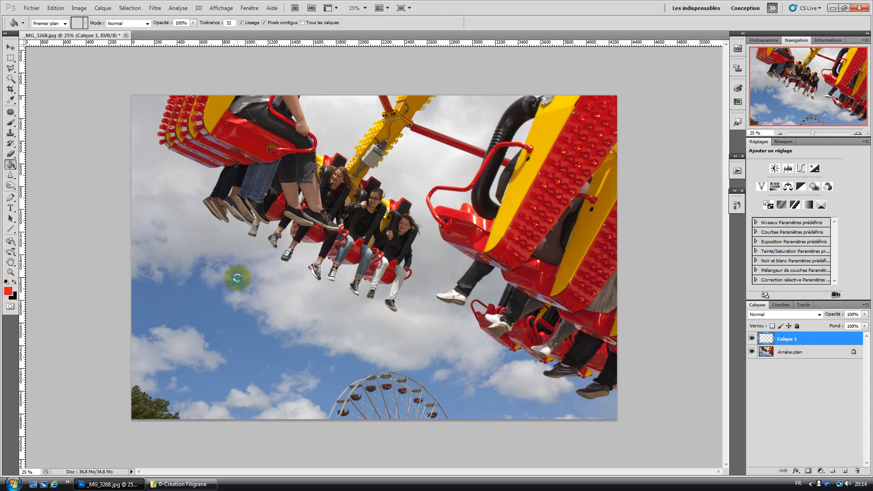
pyautogui.click(237, 277)
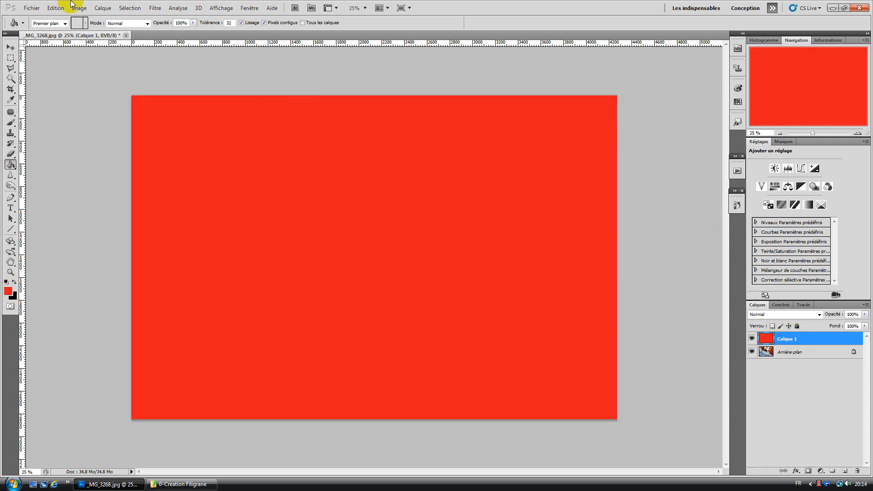
pyautogui.click(57, 8)
pyautogui.click(59, 18)
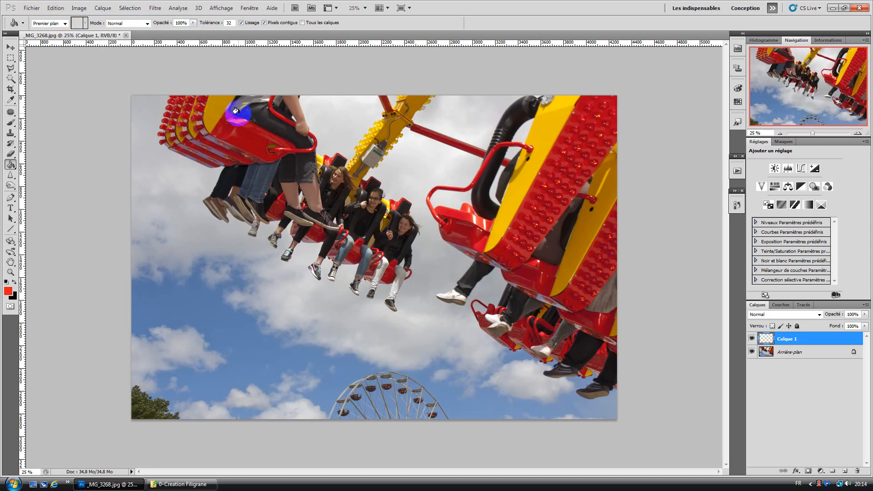
pyautogui.click(15, 283)
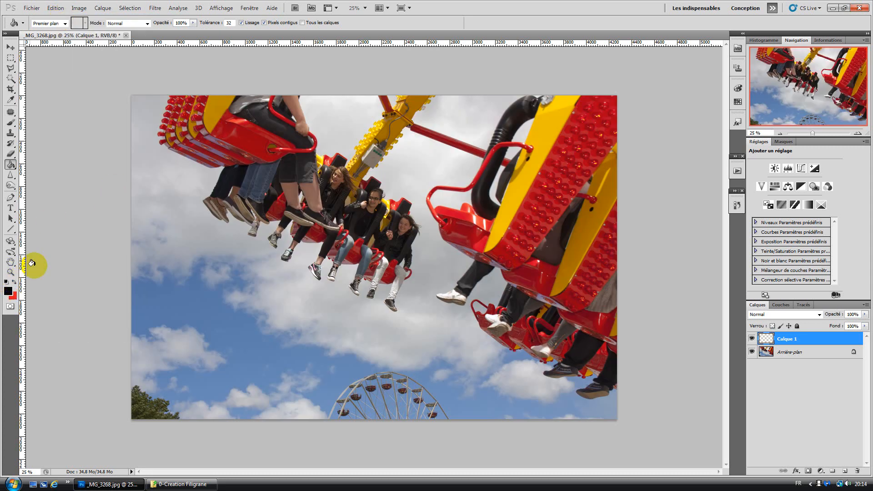
# Set the Paint Bucket's fill source to Motif and open the pattern picker.
pyautogui.click(65, 23)
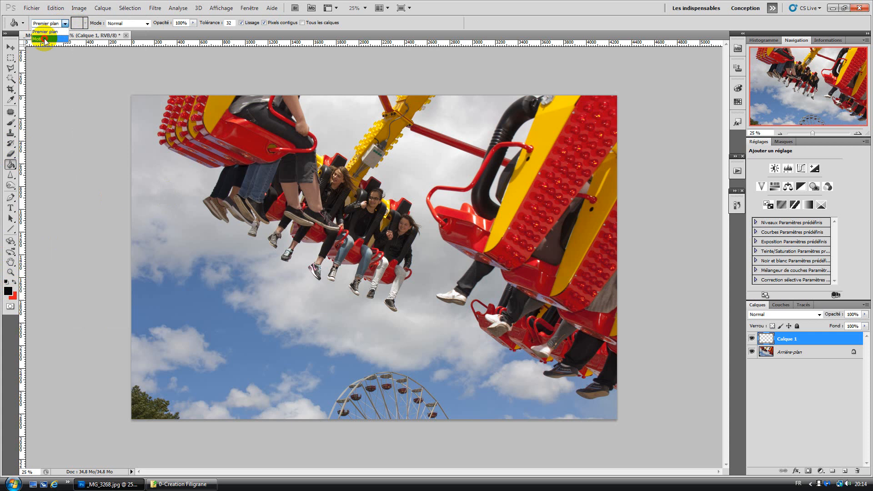
pyautogui.click(45, 39)
pyautogui.click(86, 23)
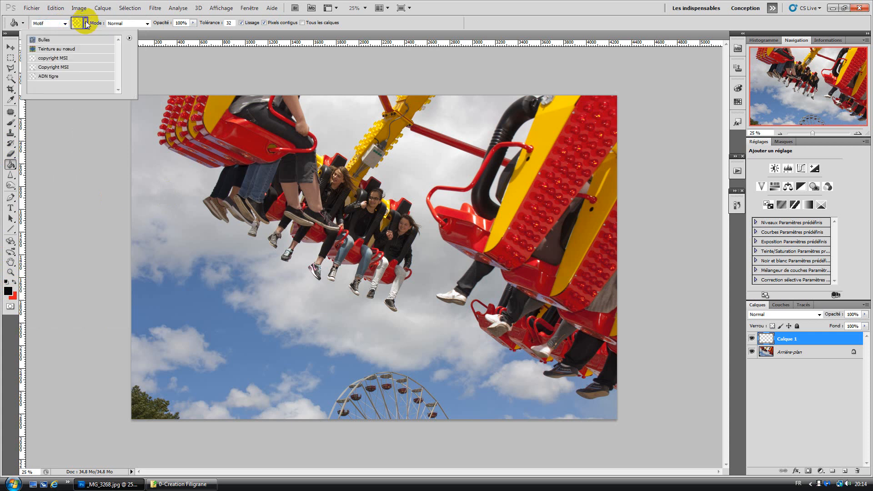
# Try the Texte seul and Petite vignette displays for the pattern list, and return it to Petite liste.
pyautogui.click(130, 37)
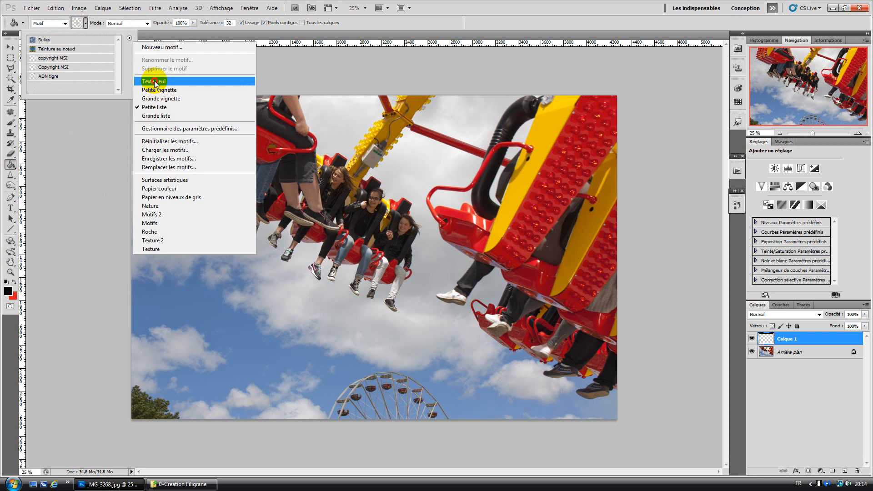
pyautogui.click(153, 81)
pyautogui.click(130, 37)
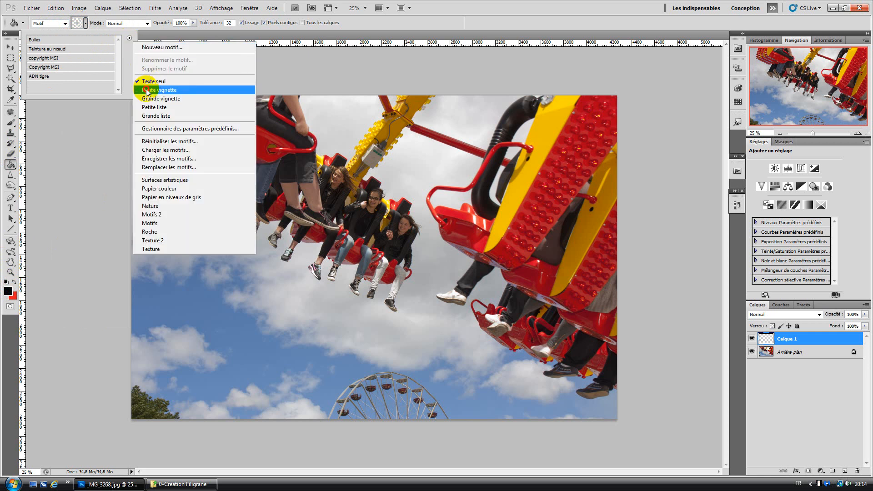
pyautogui.click(146, 89)
pyautogui.click(129, 39)
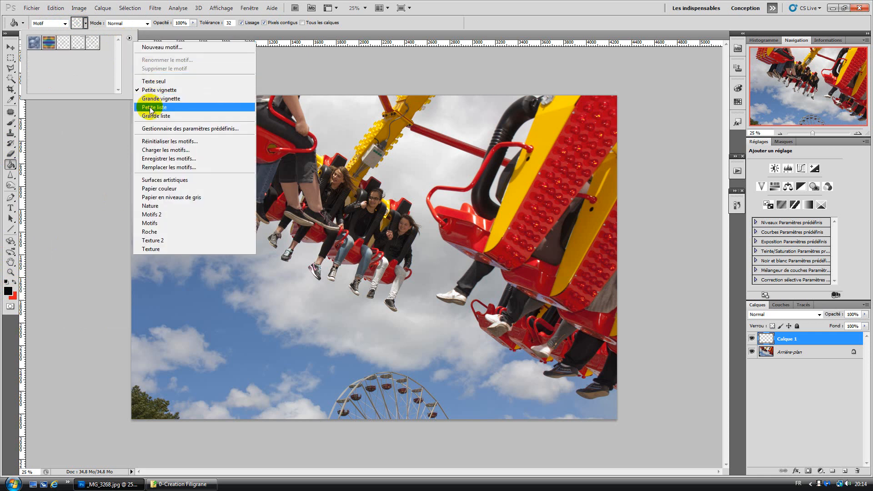
pyautogui.click(151, 107)
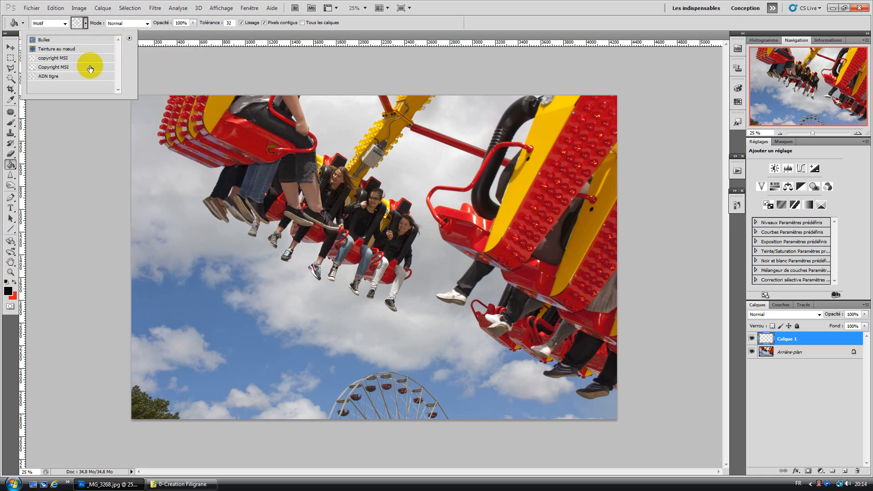
# Choose the ADN tigre pattern and fill the empty Calque 1 layer above the photo with it.
pyautogui.click(50, 78)
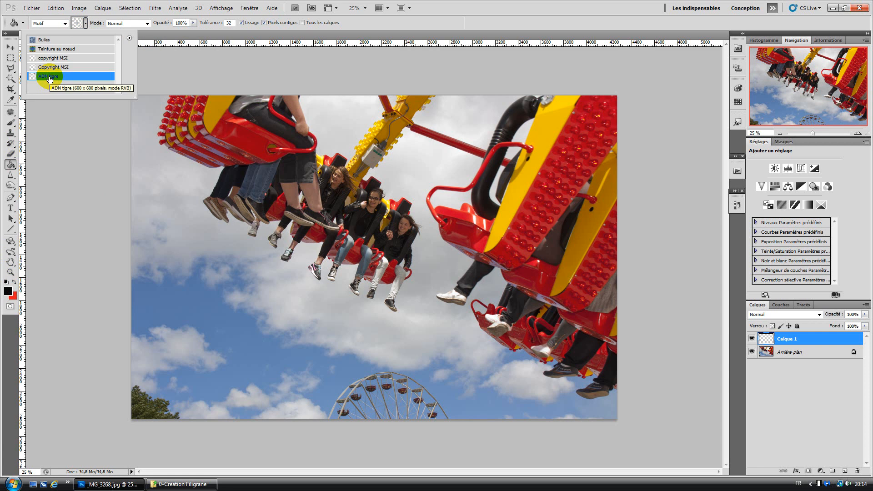
pyautogui.click(207, 267)
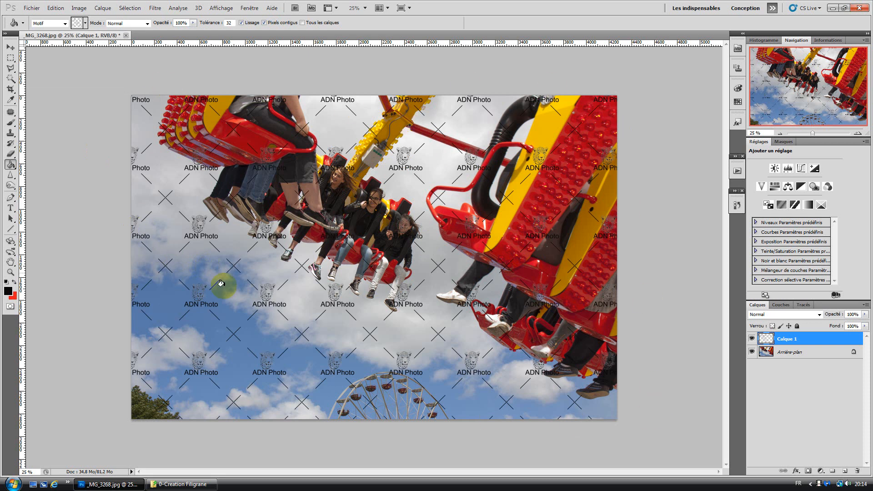
# Examine the pattern's head, lettering and lines over the photo at 200%, and return to the whole image at 25%.
pyautogui.click(858, 134)
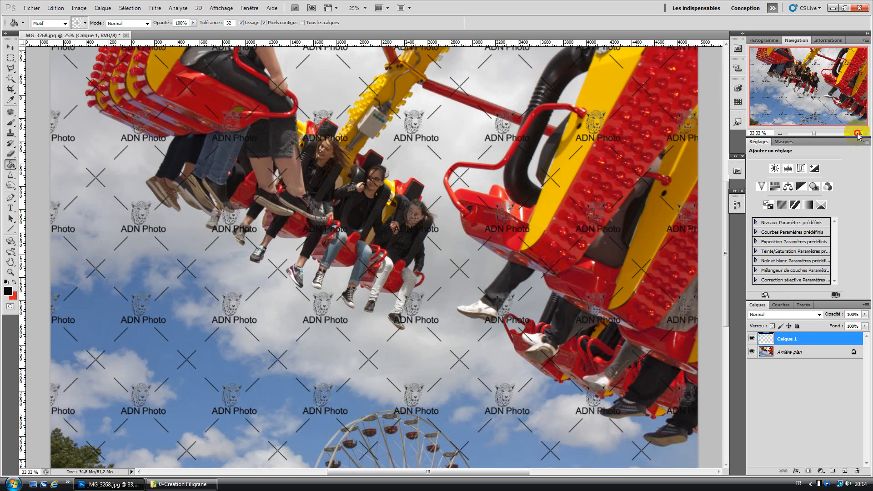
pyautogui.click(857, 134)
pyautogui.click(858, 133)
pyautogui.click(858, 134)
pyautogui.click(858, 134)
pyautogui.moveTo(796, 89)
pyautogui.mouseDown()
pyautogui.moveTo(800, 104)
pyautogui.moveTo(808, 93)
pyautogui.moveTo(800, 96)
pyautogui.mouseUp()
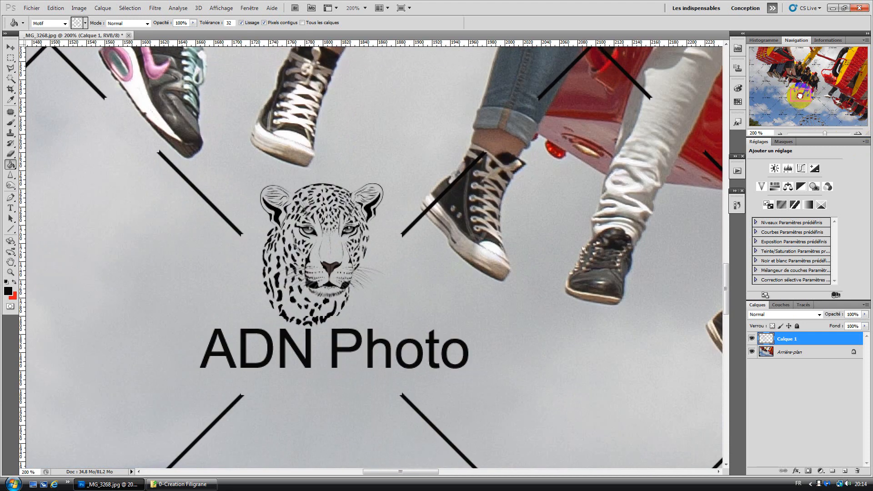
pyautogui.click(779, 134)
pyautogui.click(779, 133)
pyautogui.click(779, 134)
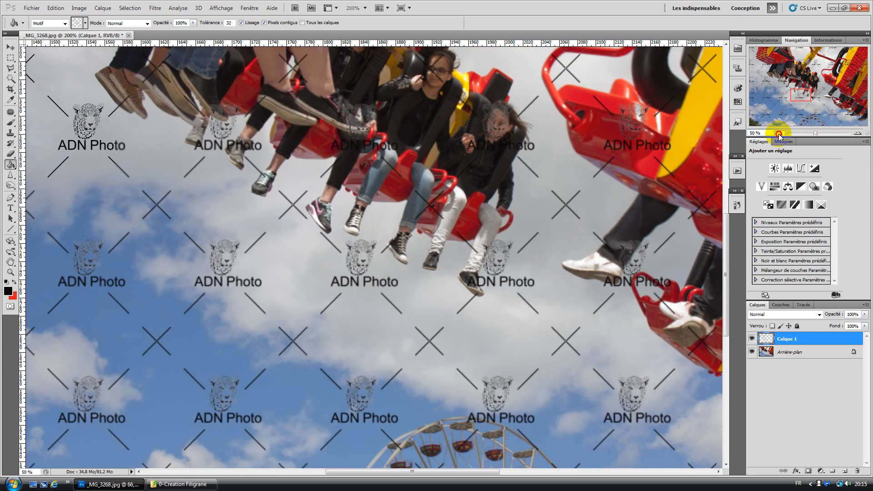
pyautogui.click(779, 134)
pyautogui.click(779, 133)
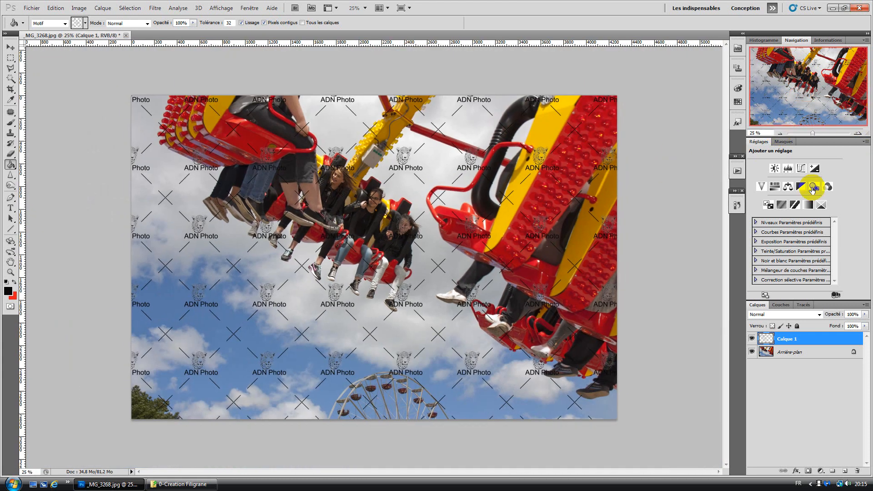
# Lower the opacity of the Calque 1 watermark layer to 25%.
pyautogui.click(865, 314)
pyautogui.moveTo(865, 325); pyautogui.dragTo(835, 329)
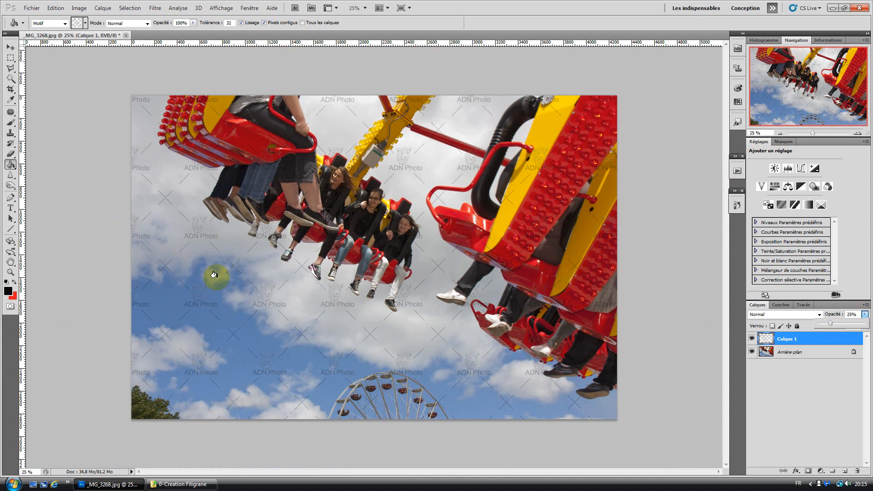
# Examine the faded watermark at 66.67% and 25%, and compare the photo with Calque 1 hidden and shown.
pyautogui.click(858, 135)
pyautogui.click(858, 135)
pyautogui.click(857, 135)
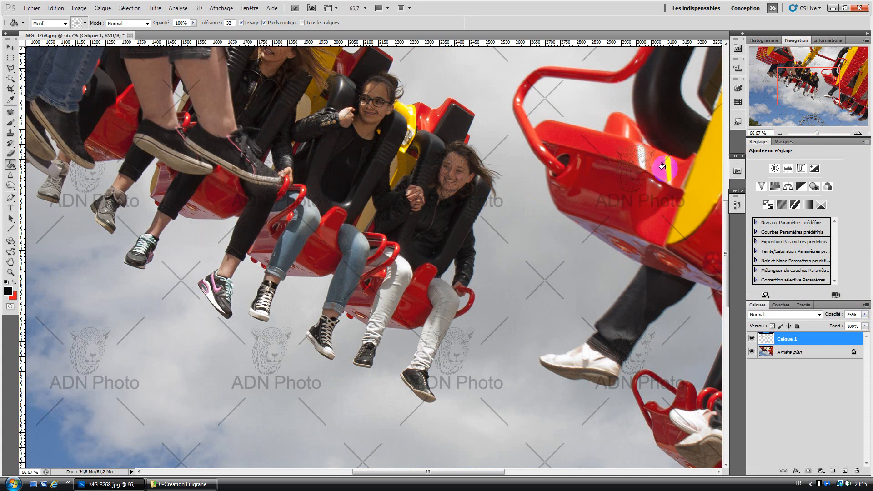
pyautogui.click(779, 134)
pyautogui.click(779, 134)
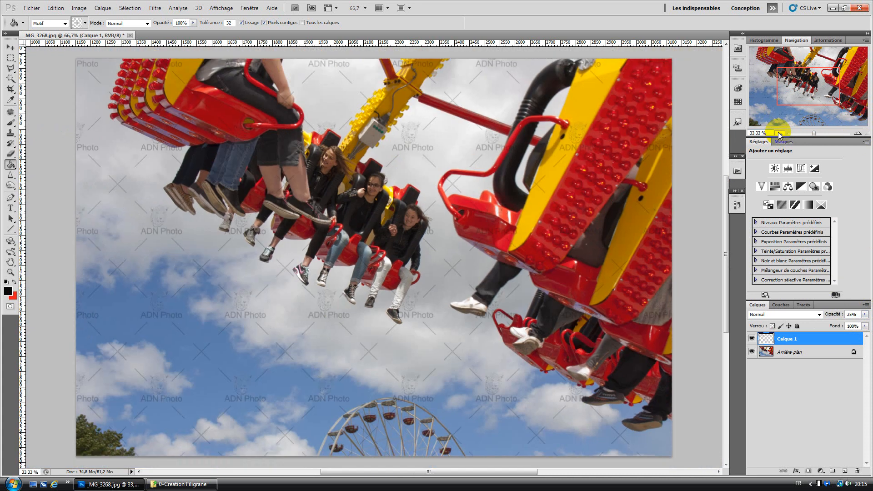
pyautogui.click(779, 134)
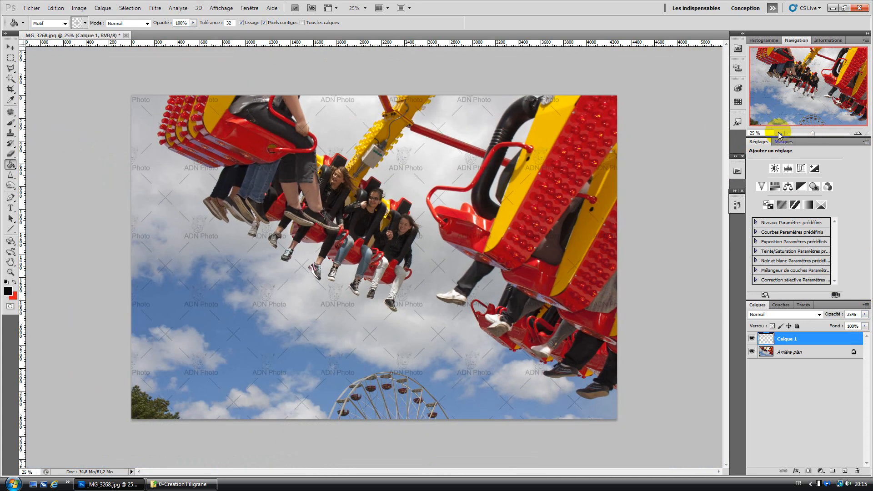
pyautogui.click(753, 339)
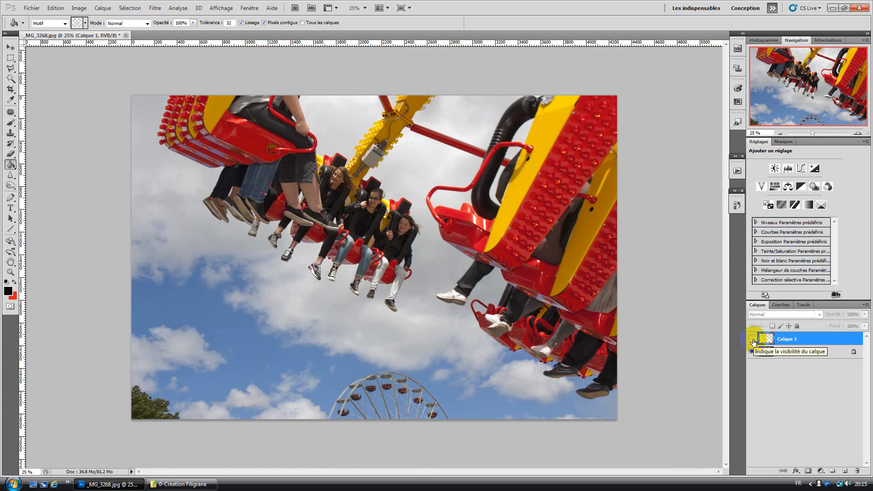
pyautogui.click(752, 339)
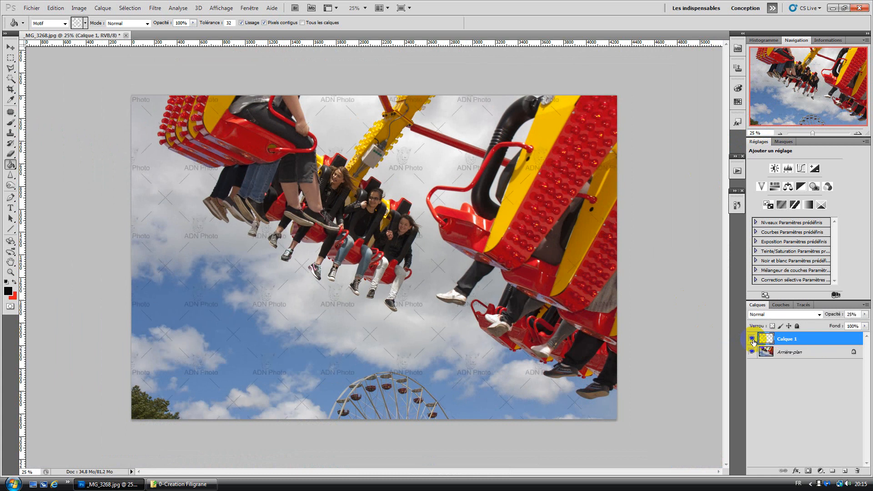